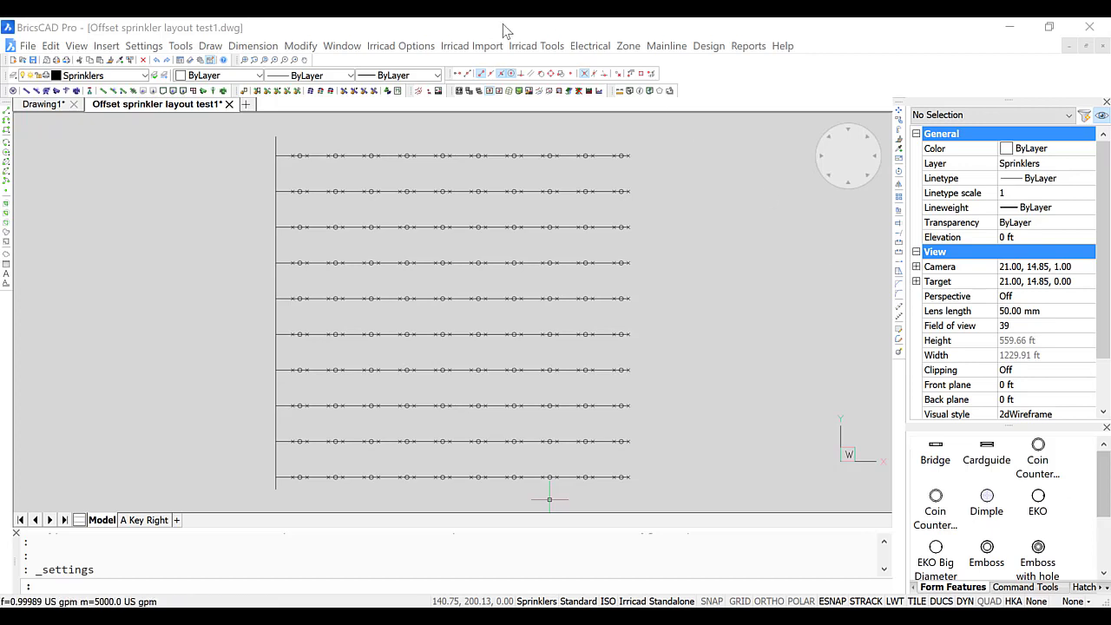
Turn off the Lateral Pipes, Submain Pipe and Trees layers in the Drawing Explorer.
{"action": "left_click", "coordinate": [13, 76]}
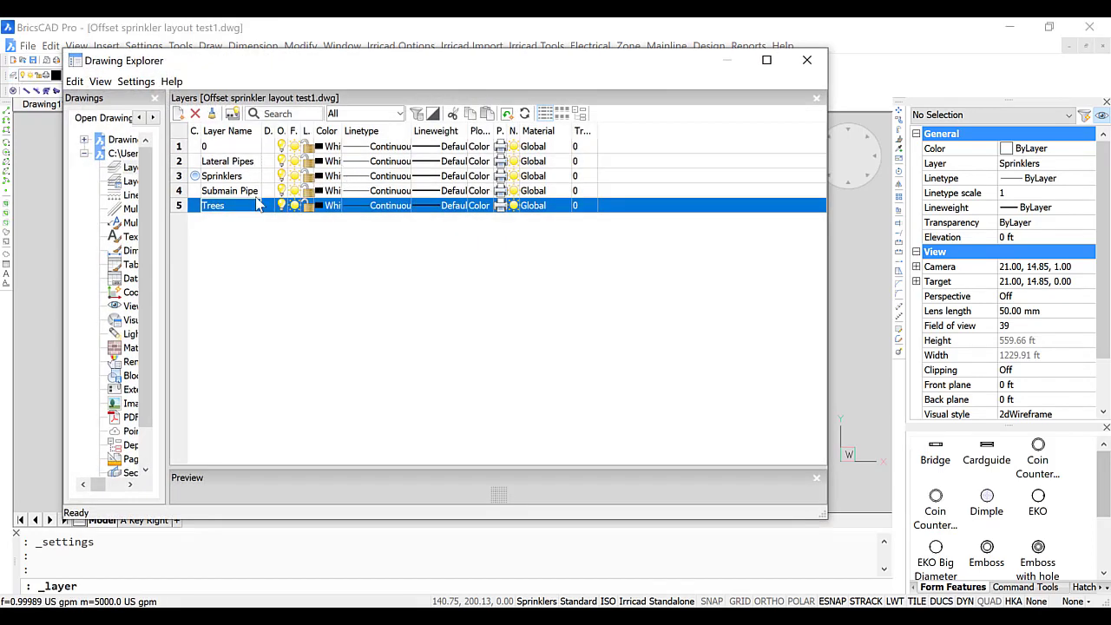
{"action": "left_click", "coordinate": [256, 204]}
{"action": "left_click", "coordinate": [283, 162]}
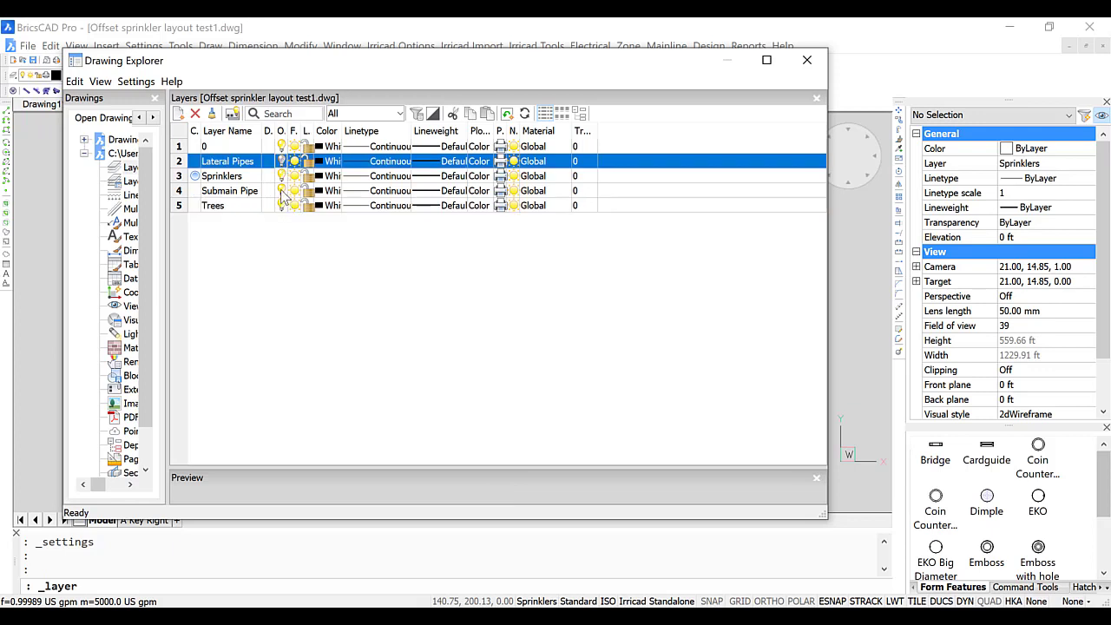
{"action": "left_click", "coordinate": [281, 190]}
{"action": "left_click", "coordinate": [283, 206]}
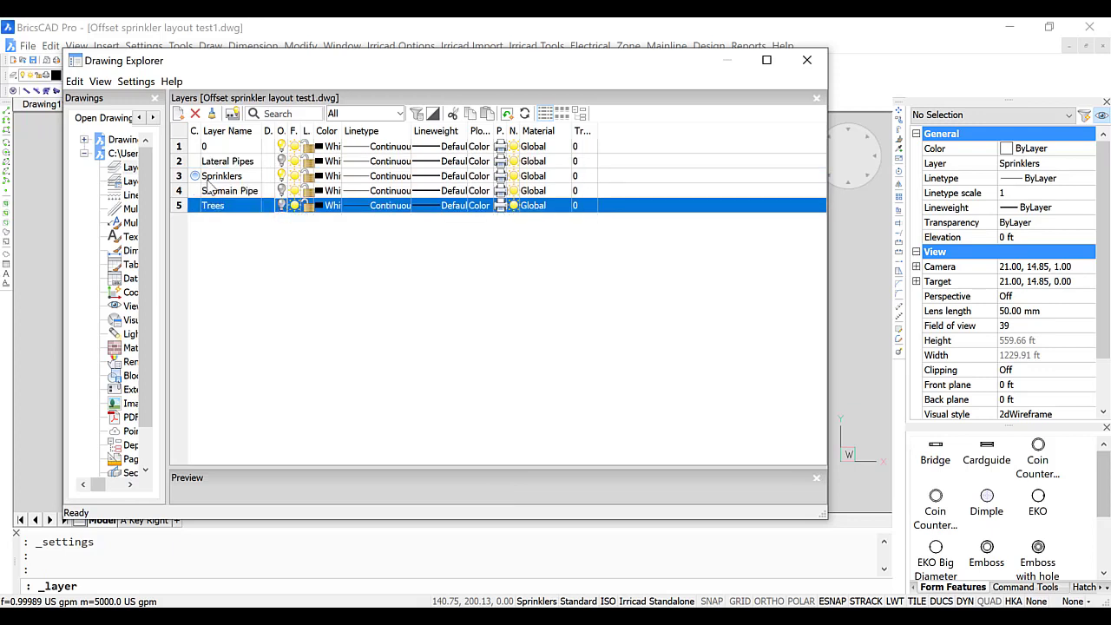
{"action": "left_click", "coordinate": [806, 60]}
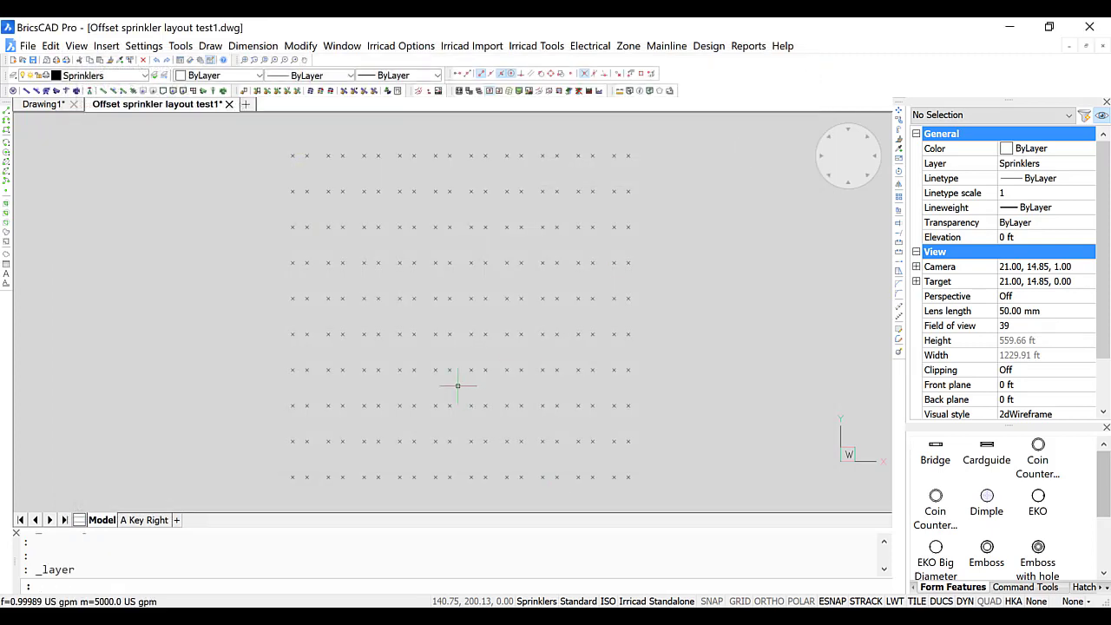
Window-select the 200 sprinkler points and convert them with Zone Outlet.
{"action": "left_click", "coordinate": [246, 493]}
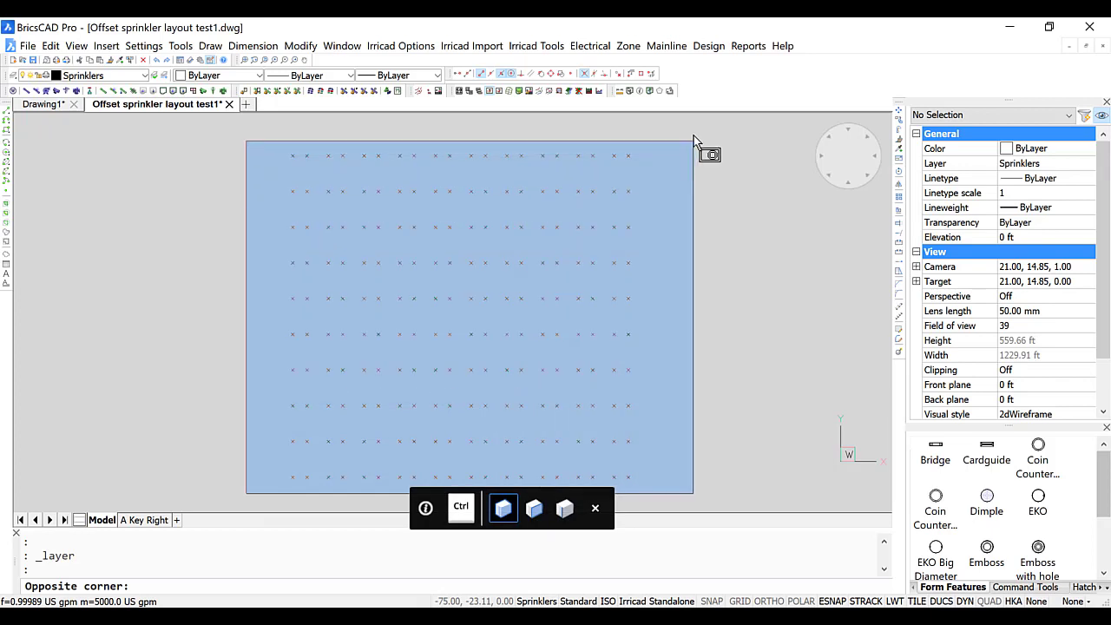
{"action": "left_click", "coordinate": [695, 130]}
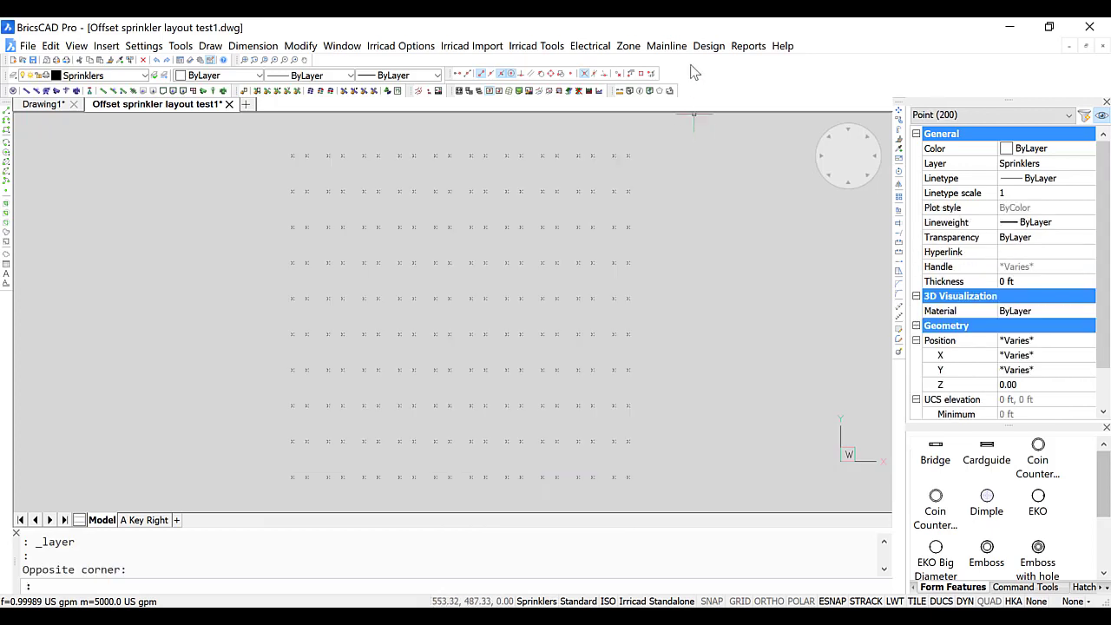
{"action": "left_click", "coordinate": [629, 47]}
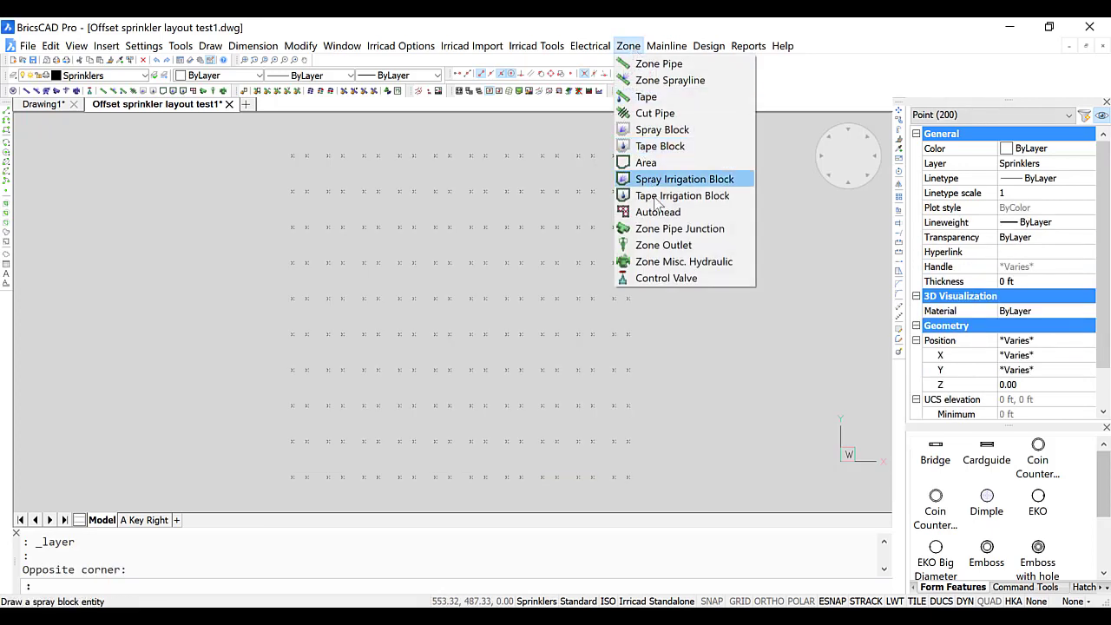
{"action": "left_click", "coordinate": [716, 246]}
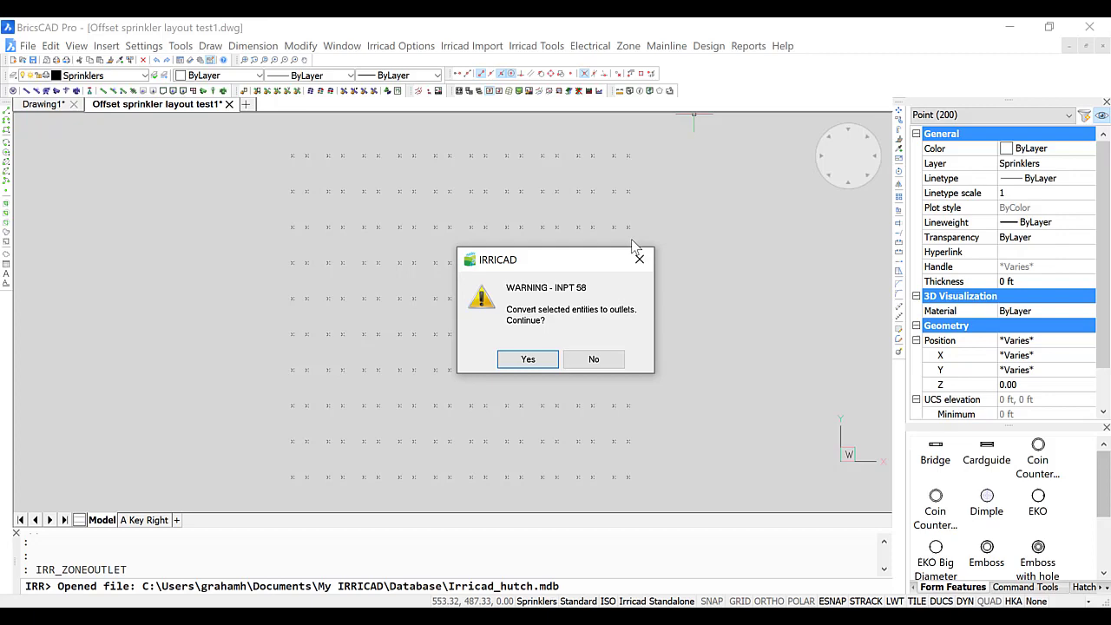
{"action": "left_click", "coordinate": [552, 359]}
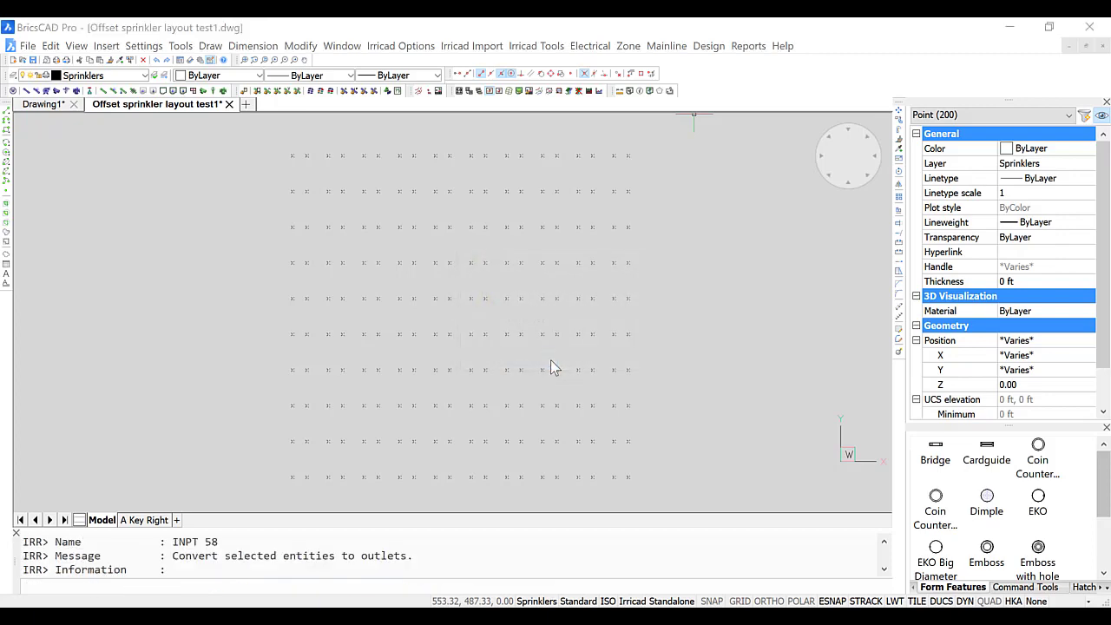
Set outlets to Nelson R10 Turbo Acme, P6-15 1.0 FC nozzle, 35 psi, R10 1/2" PVC riser.
{"action": "left_click", "coordinate": [730, 259]}
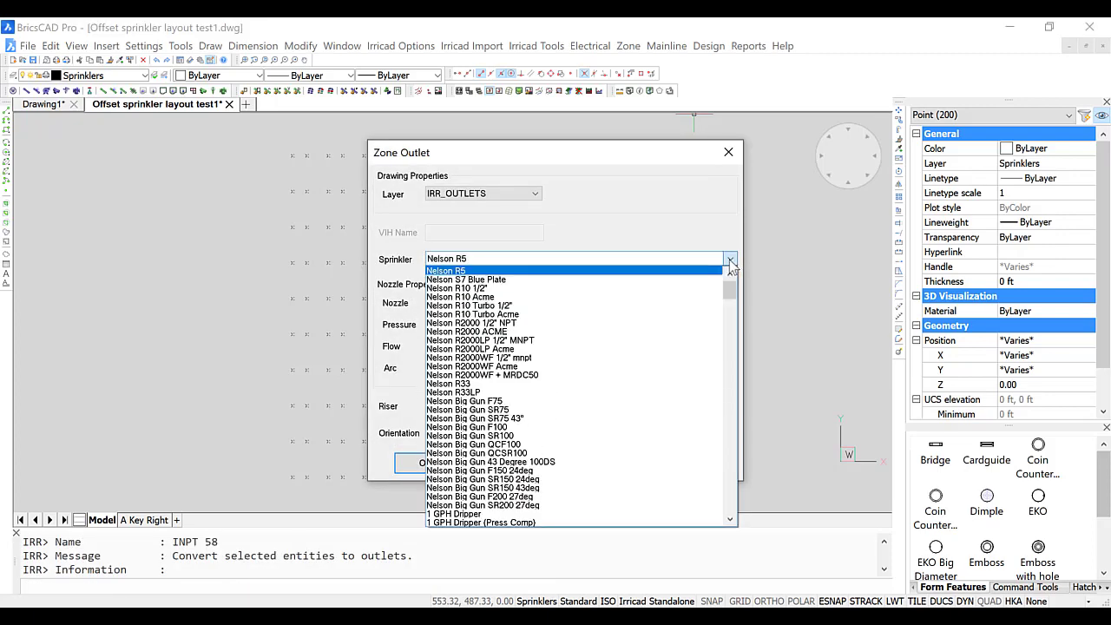
{"action": "left_click", "coordinate": [531, 315]}
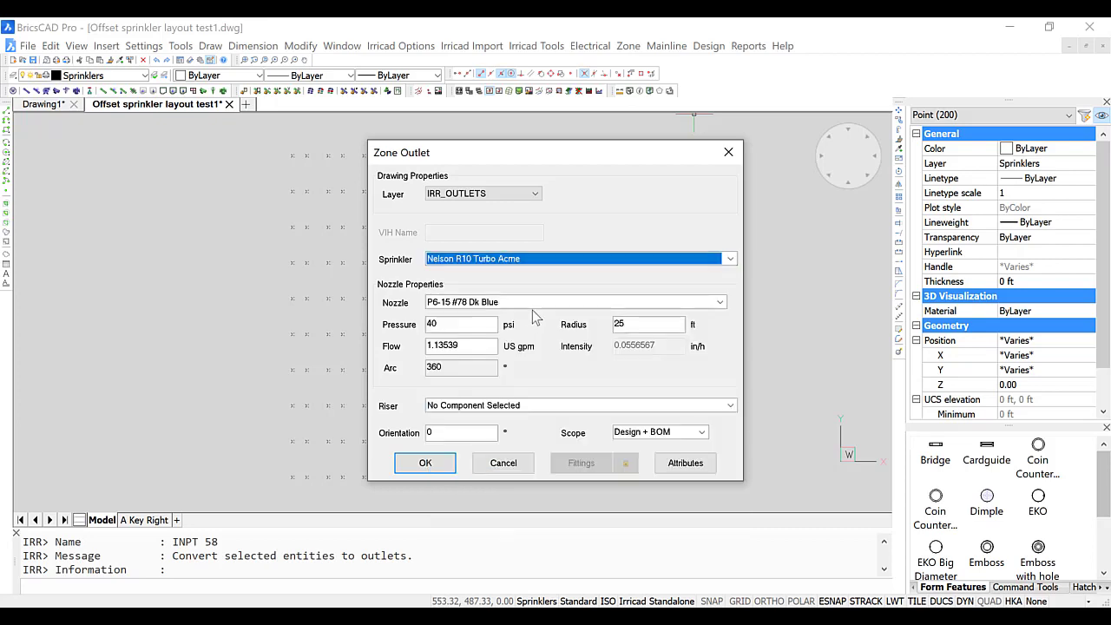
{"action": "left_click", "coordinate": [718, 302]}
{"action": "left_click", "coordinate": [475, 429]}
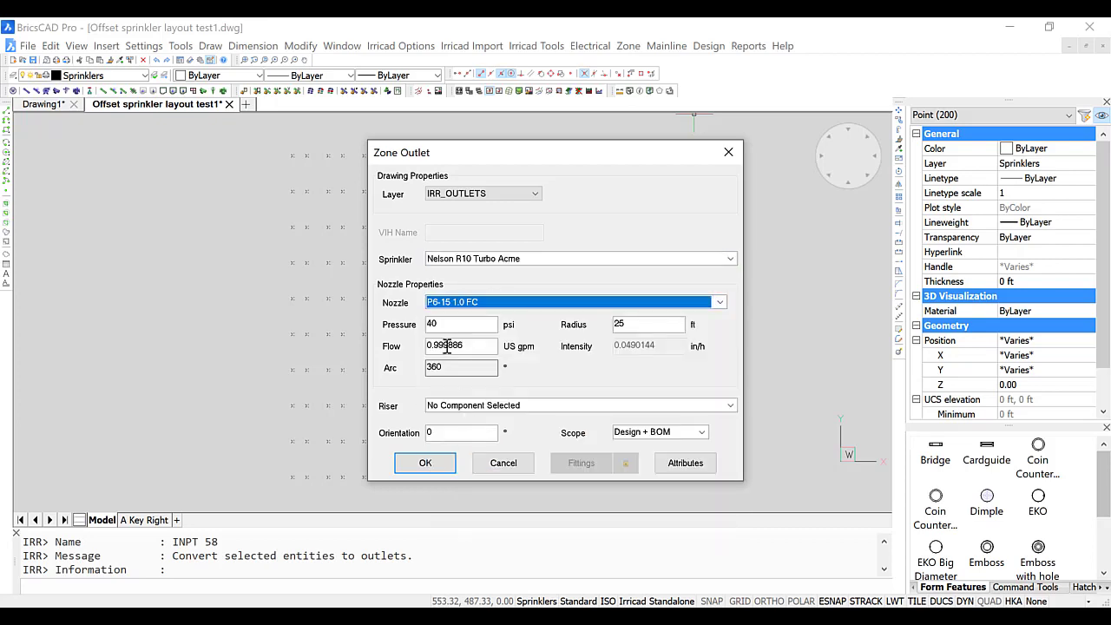
{"action": "left_click_drag", "start_coordinate": [447, 326], "coordinate": [421, 329]}
{"action": "type", "text": "35"}
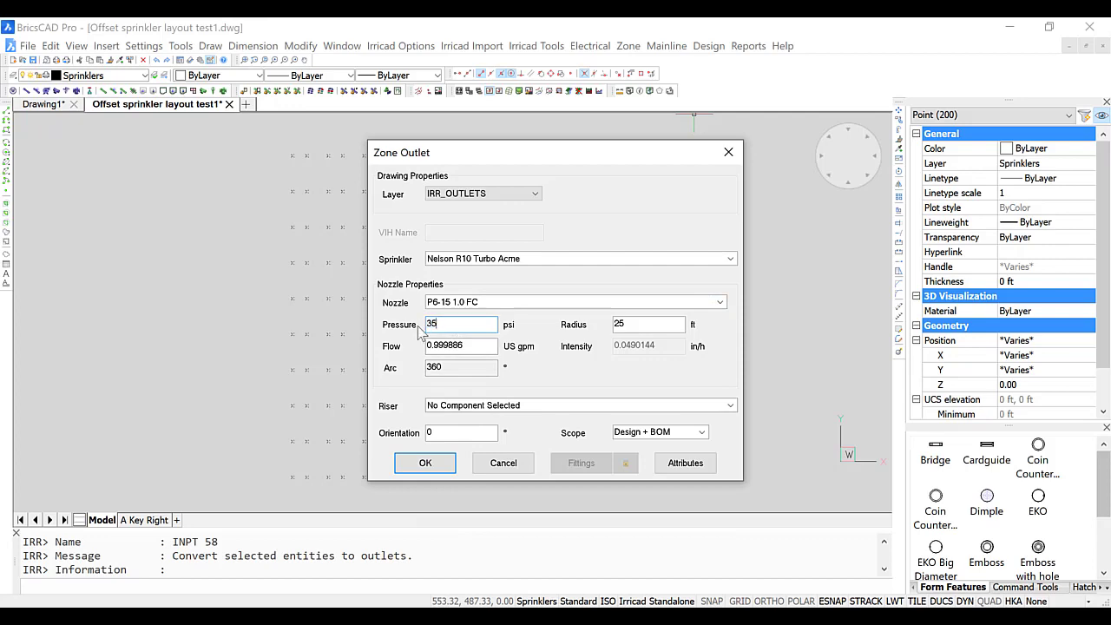
{"action": "left_click", "coordinate": [730, 406]}
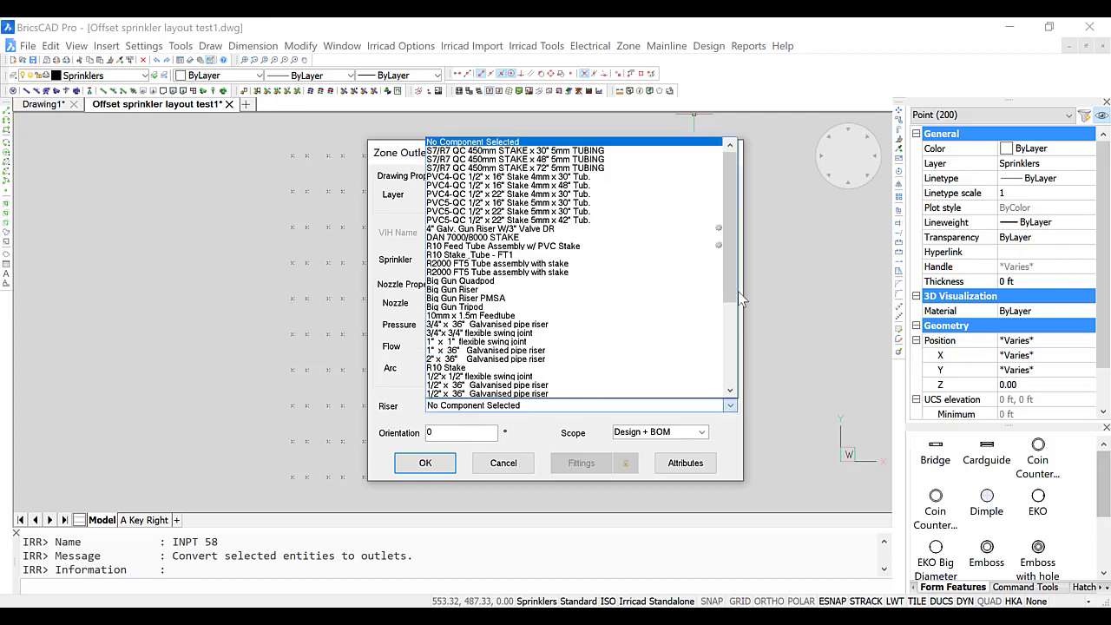
{"action": "scroll", "coordinate": [729, 282], "scroll_direction": "down", "scroll_amount": 10}
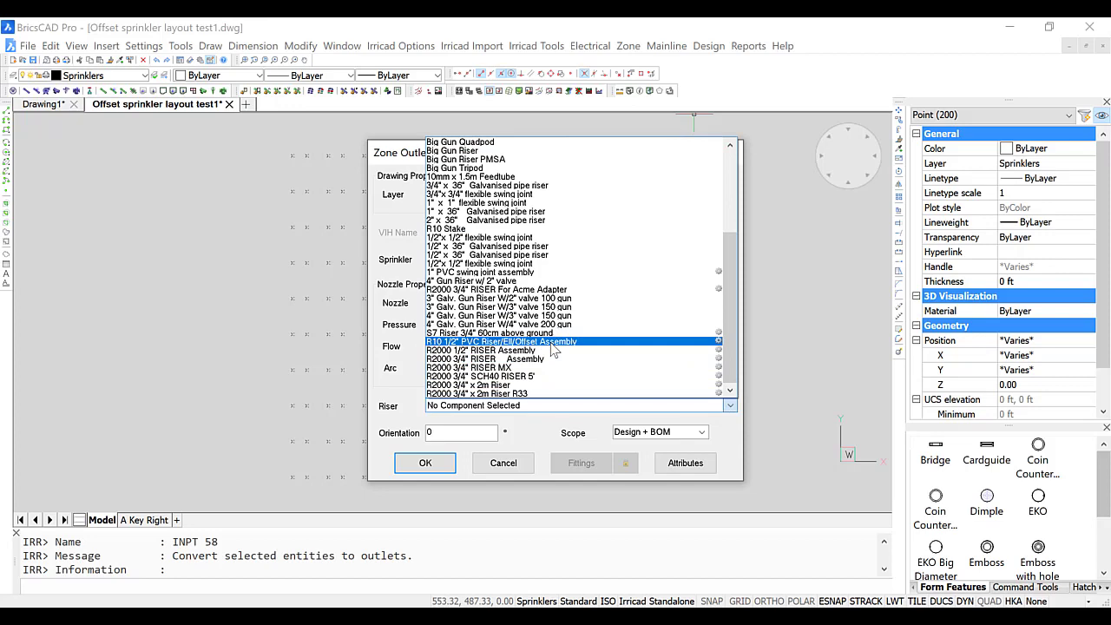
{"action": "left_click", "coordinate": [552, 342]}
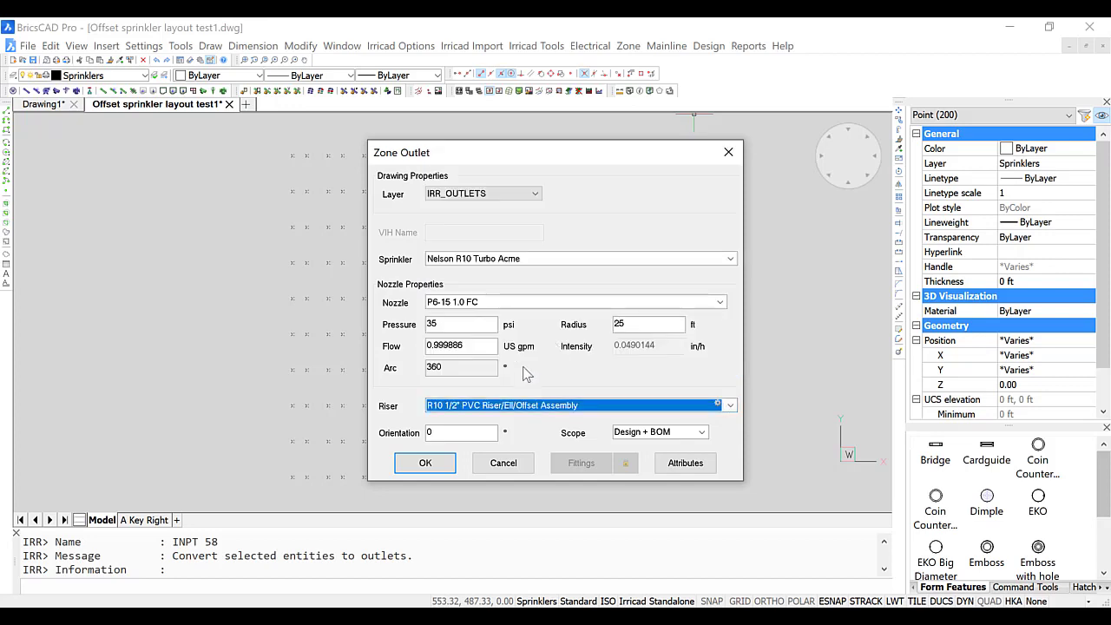
{"action": "left_click", "coordinate": [426, 462]}
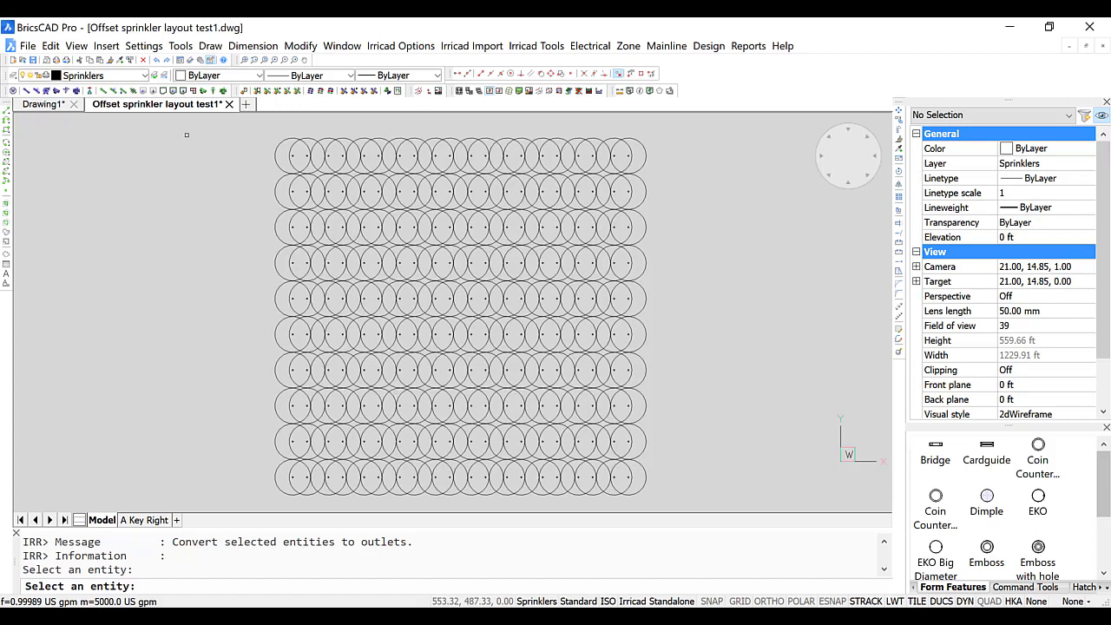
Turn off the IRR_OUTLET_WET layer and turn Lateral Pipes back on.
{"action": "left_click", "coordinate": [13, 77]}
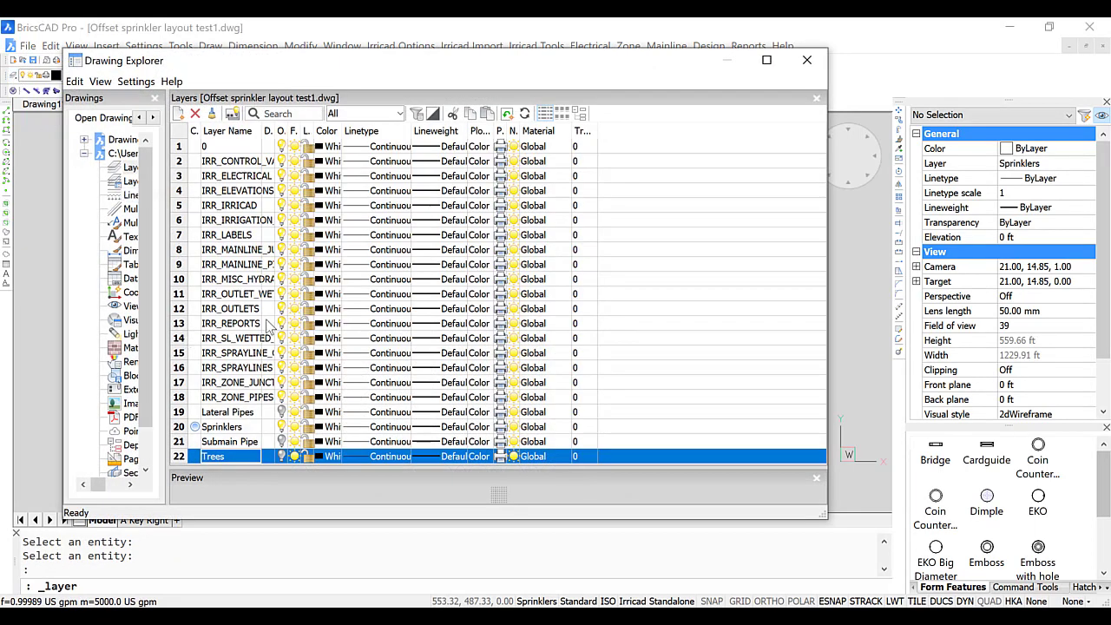
{"action": "left_click", "coordinate": [283, 295]}
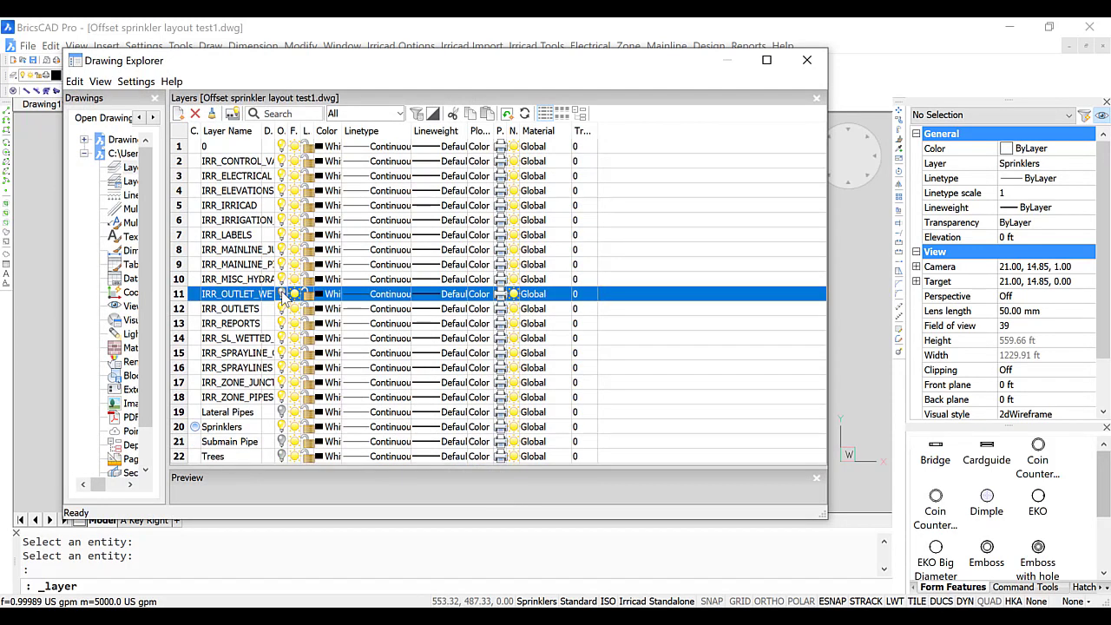
{"action": "left_click", "coordinate": [282, 412]}
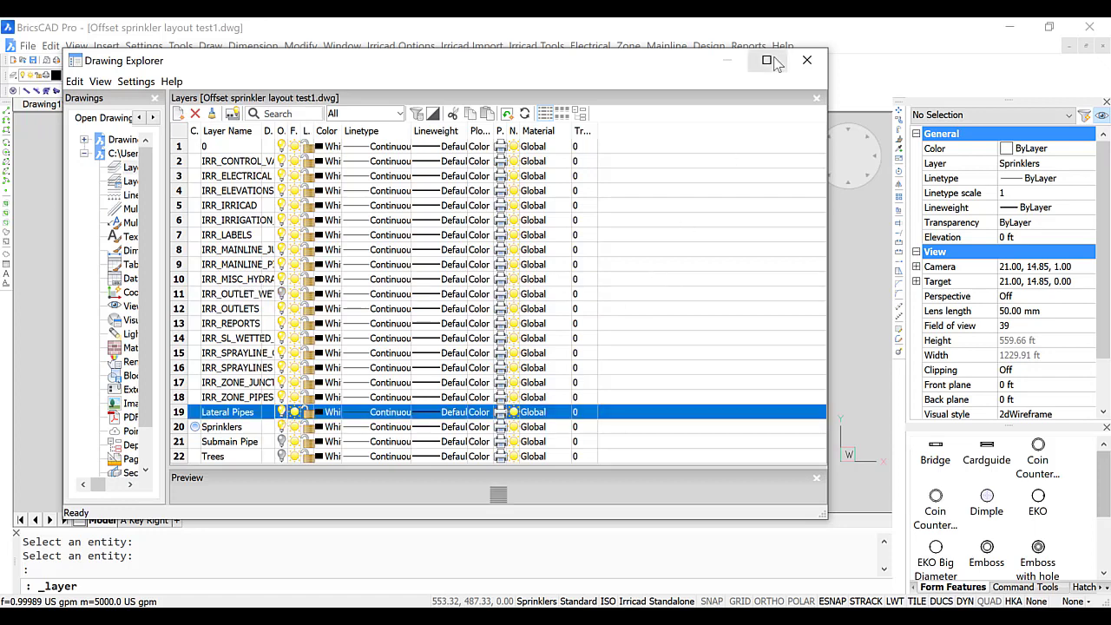
{"action": "left_click", "coordinate": [806, 60]}
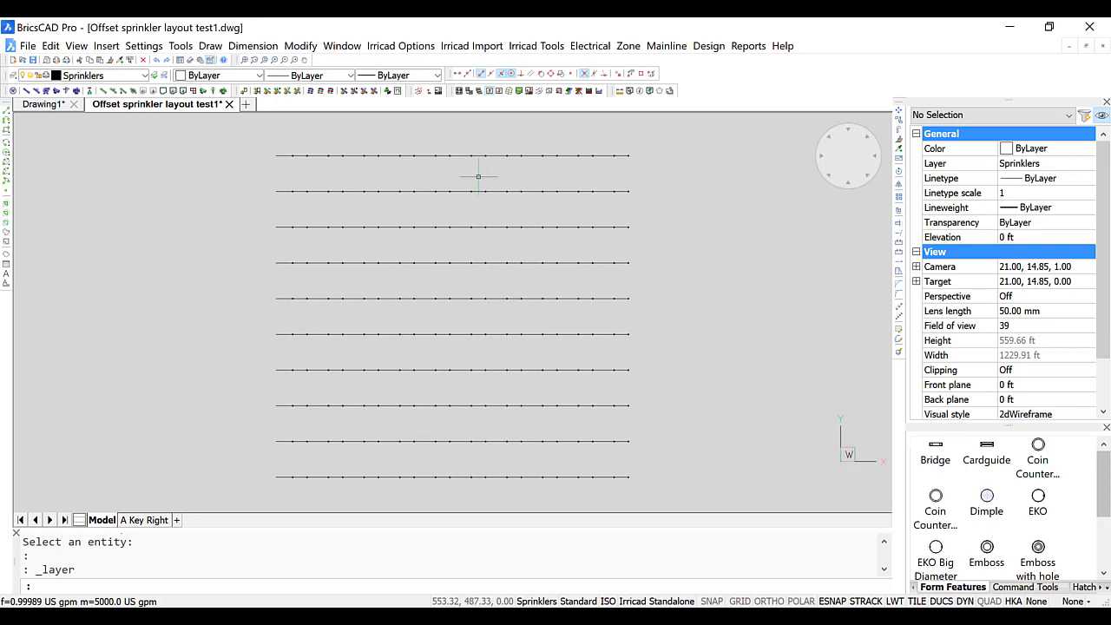
Convert the window-selected lateral lines to computer-sized cut pipes on IRR_ZONE_PIPES.
{"action": "left_click", "coordinate": [256, 495]}
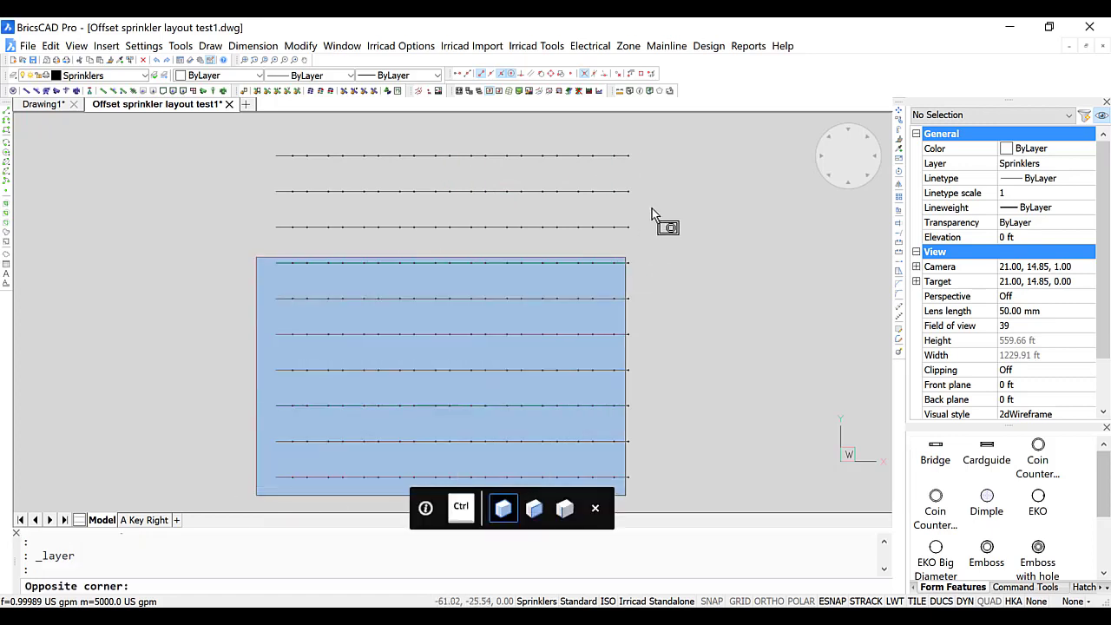
{"action": "left_click", "coordinate": [676, 130]}
{"action": "left_click", "coordinate": [629, 47]}
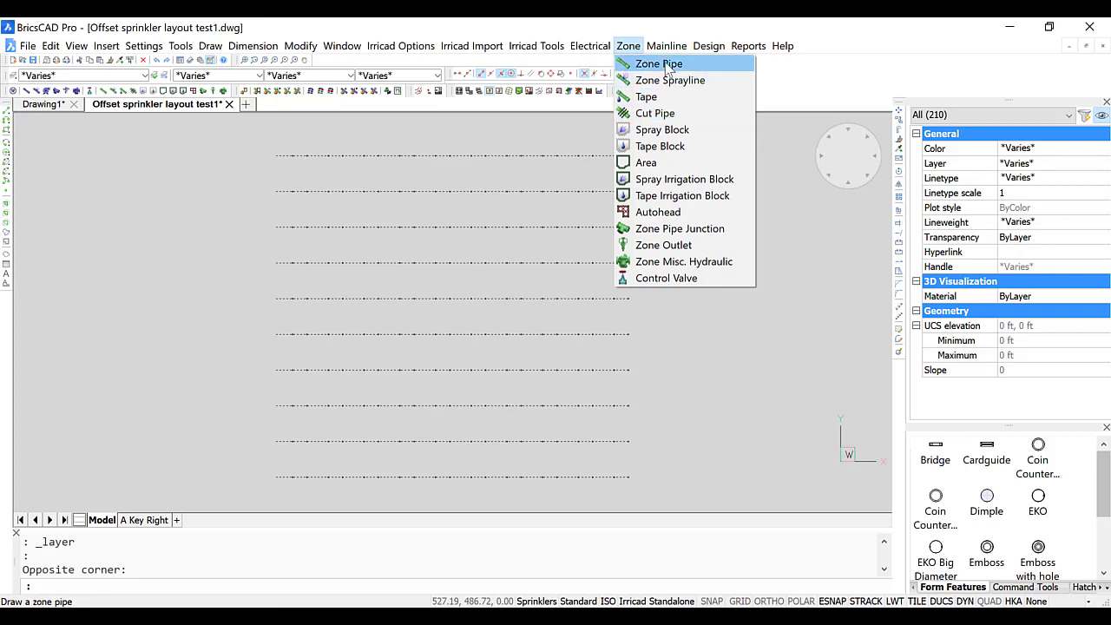
{"action": "left_click", "coordinate": [672, 116]}
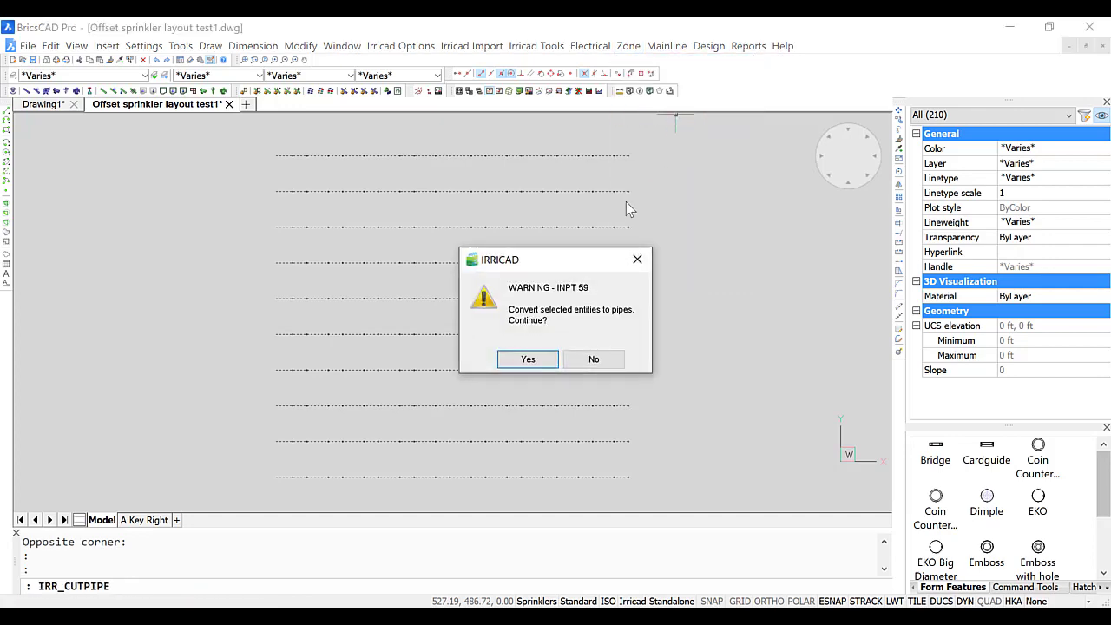
{"action": "left_click", "coordinate": [528, 360]}
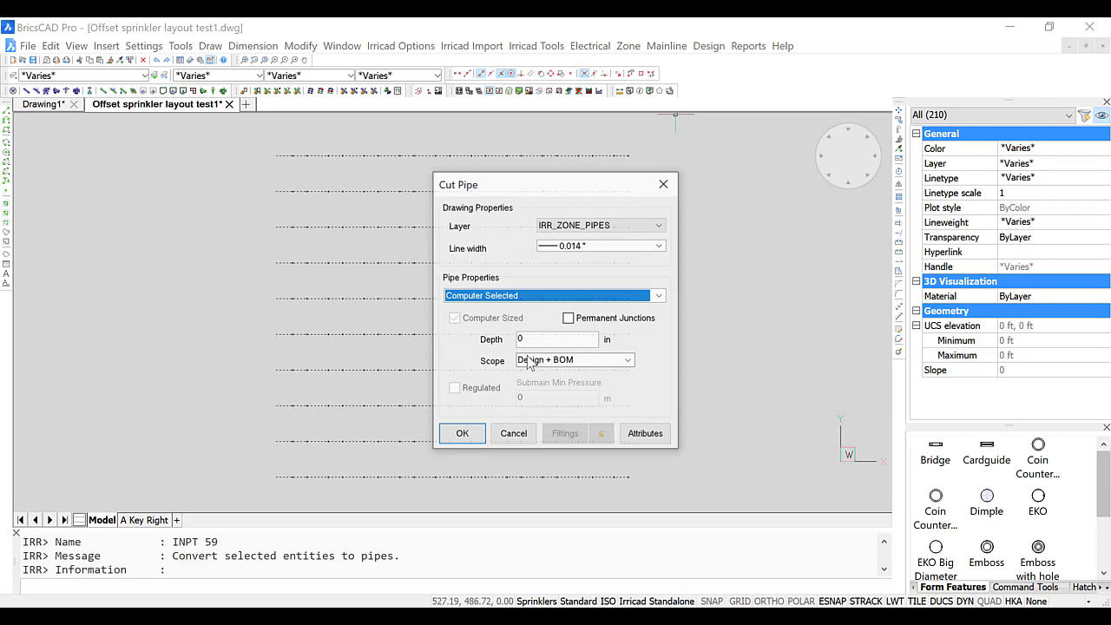
{"action": "left_click", "coordinate": [462, 435]}
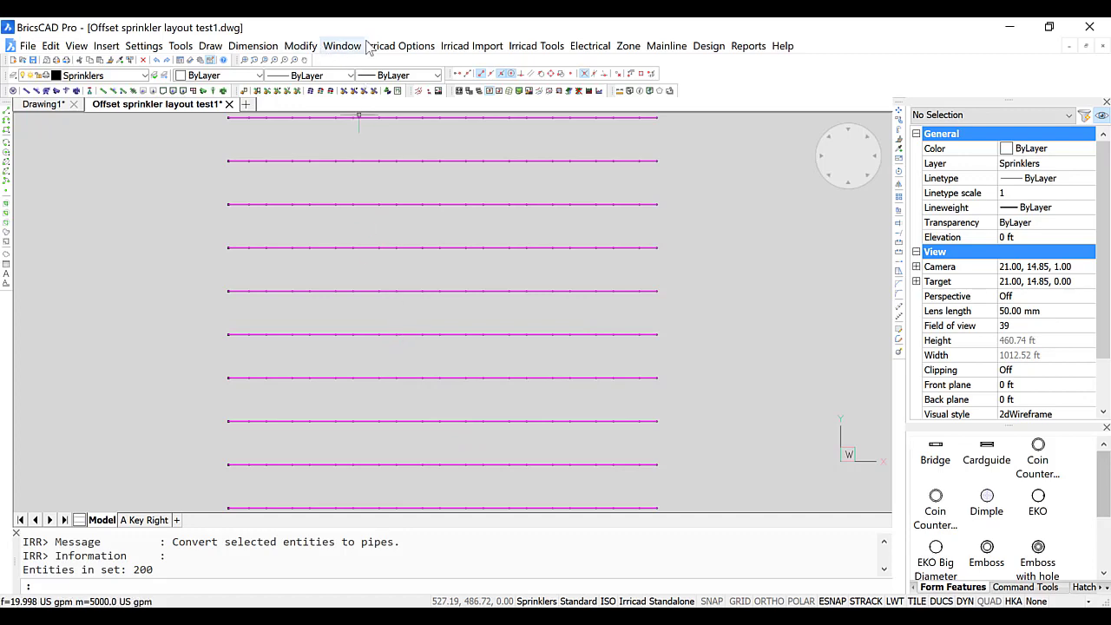
Set the Base database symbol size to 10 on the Irricad Settings Misc tab.
{"action": "left_click", "coordinate": [393, 49]}
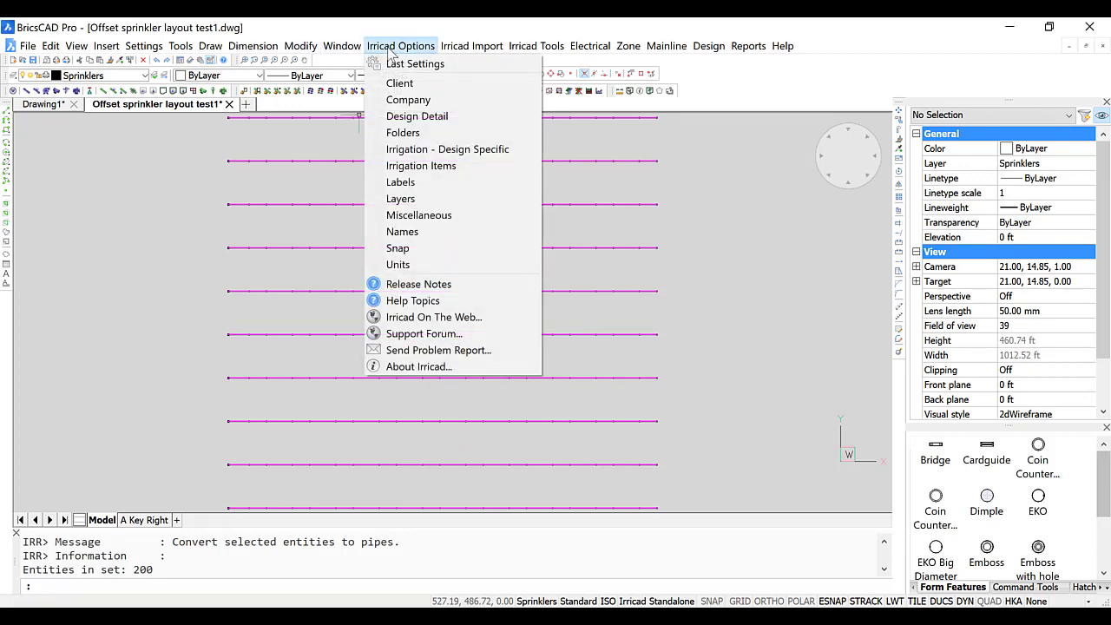
{"action": "left_click", "coordinate": [421, 165]}
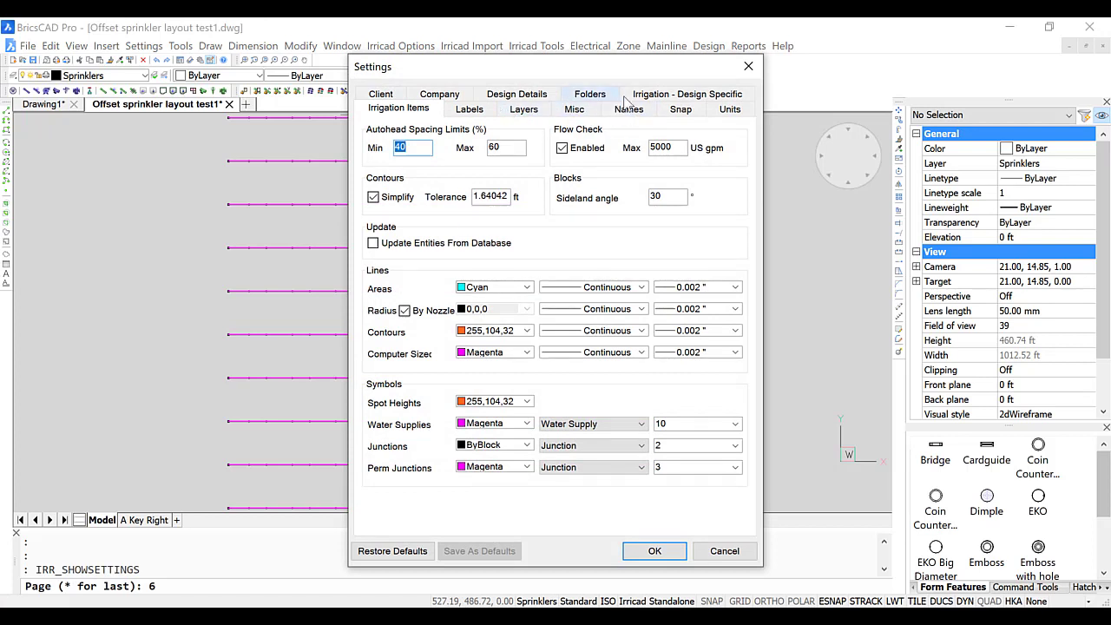
{"action": "left_click", "coordinate": [575, 109]}
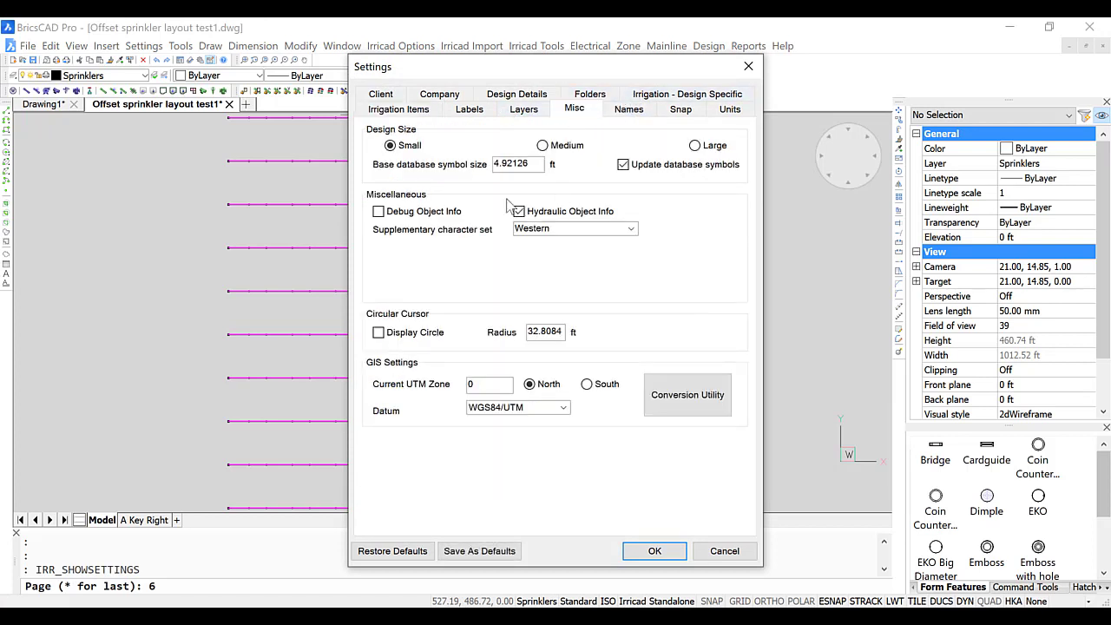
{"action": "left_click_drag", "start_coordinate": [538, 166], "coordinate": [455, 165]}
{"action": "type", "text": "10"}
{"action": "left_click", "coordinate": [652, 551]}
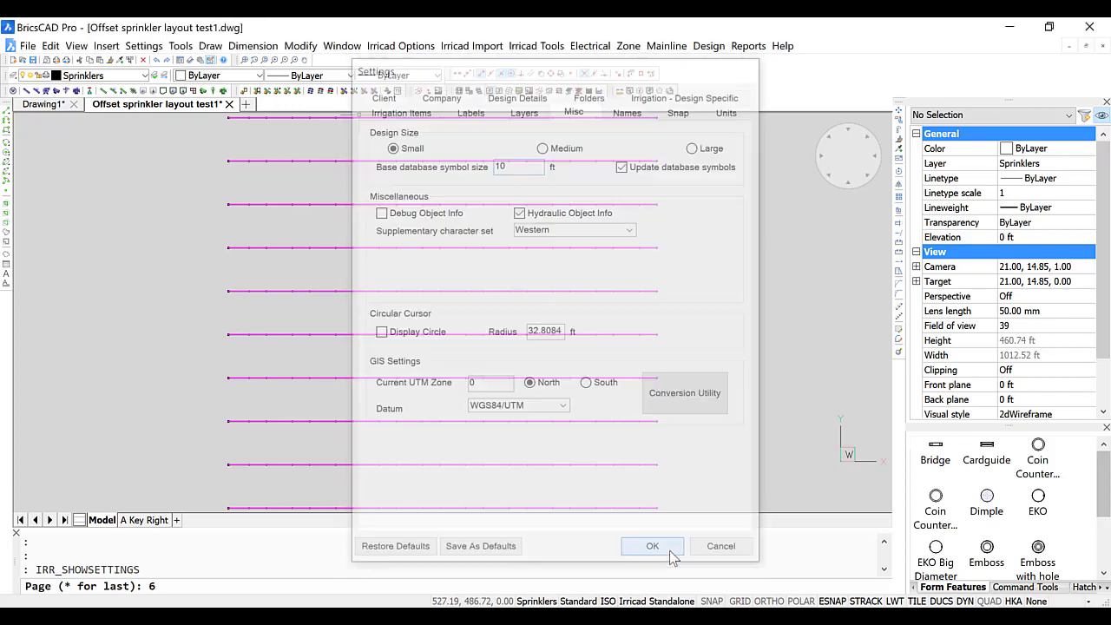
{"action": "key", "text": "ctrl"}
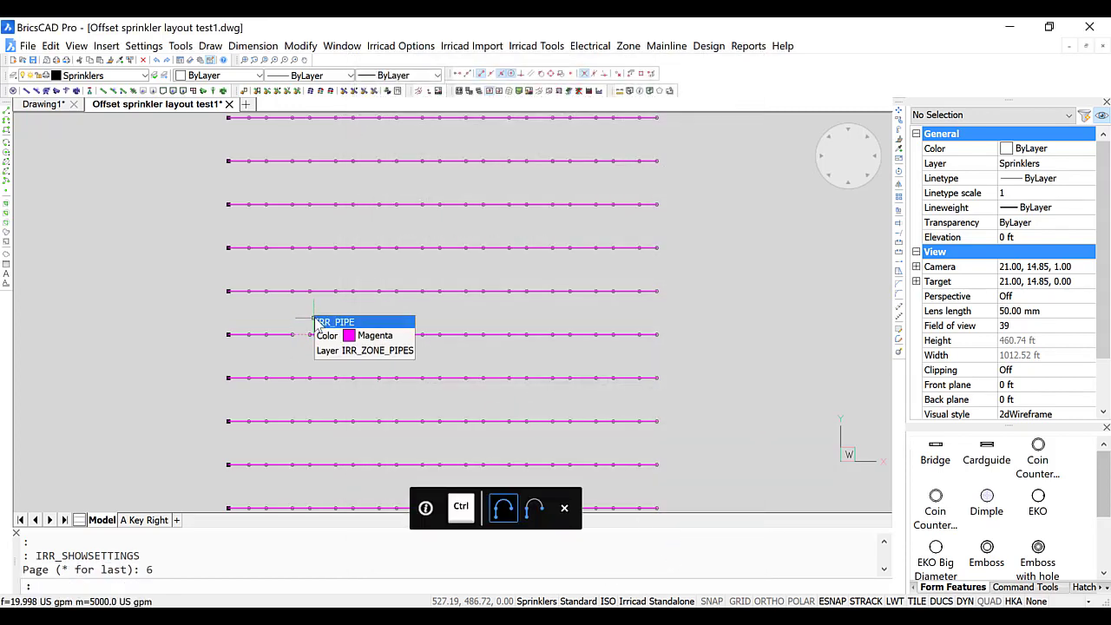
Turn the Submain Pipe layer back on in the Drawing Explorer.
{"action": "scroll", "coordinate": [171, 263], "scroll_direction": "up", "scroll_amount": 2}
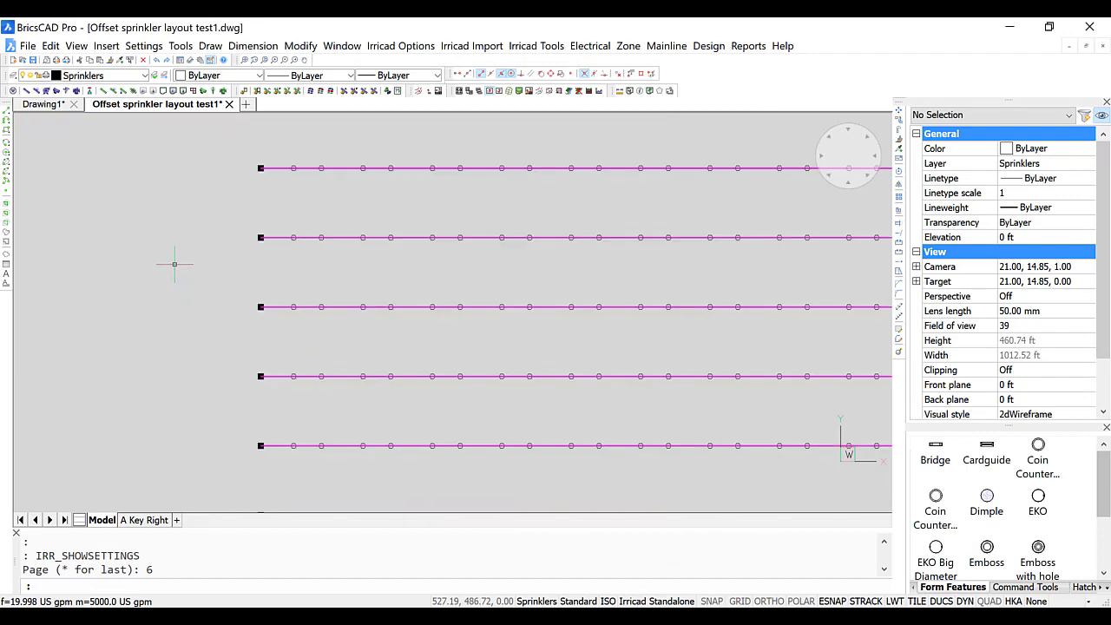
{"action": "scroll", "coordinate": [173, 264], "scroll_direction": "down", "scroll_amount": 4}
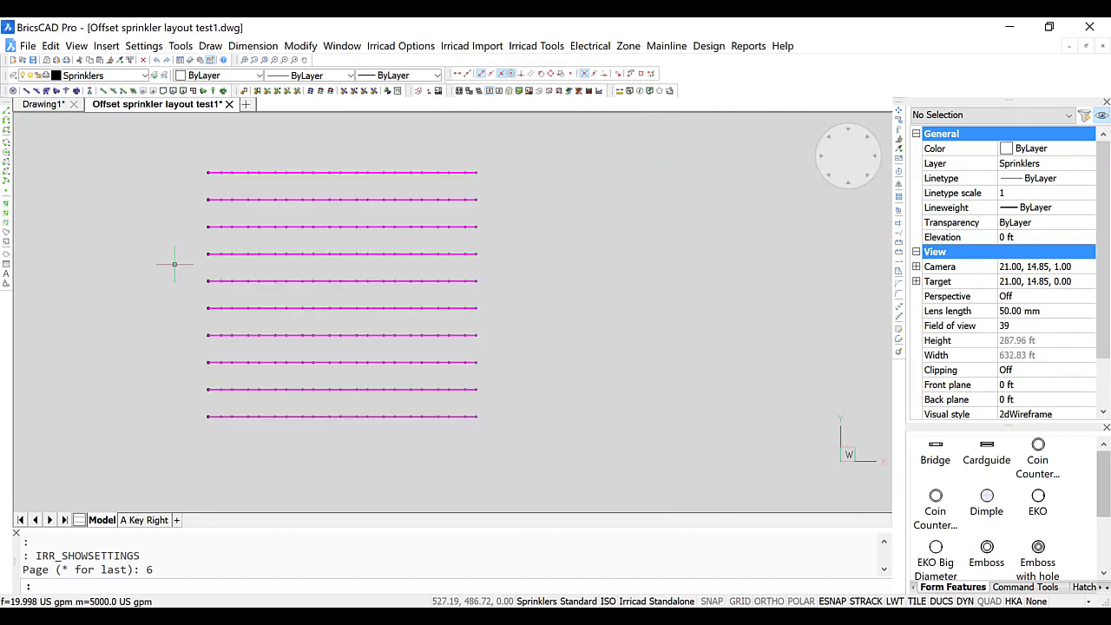
{"action": "left_click", "coordinate": [14, 77]}
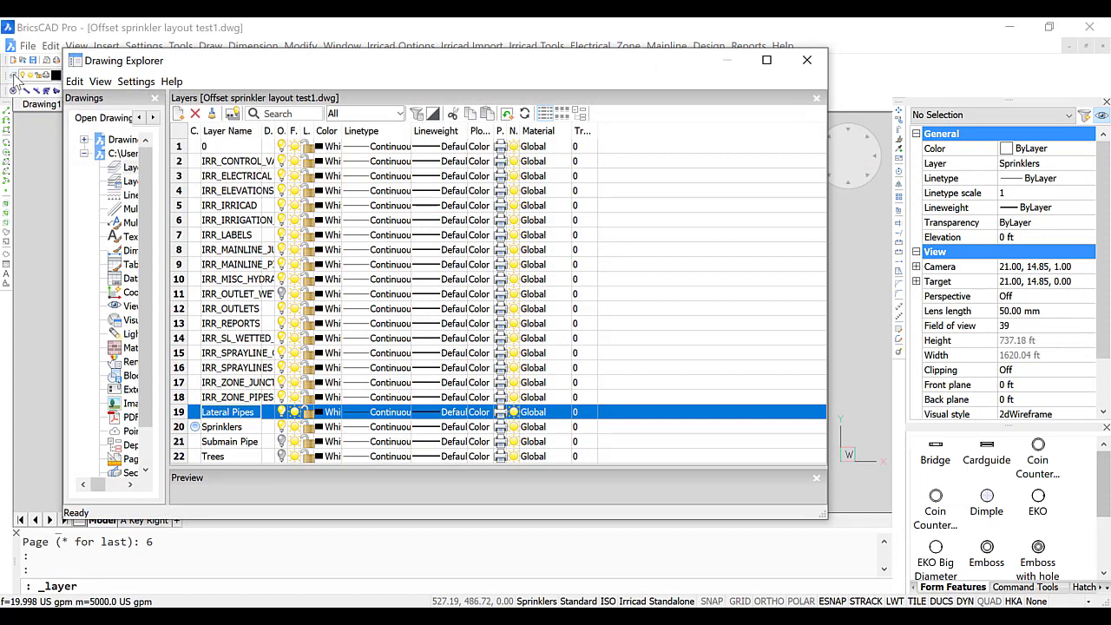
{"action": "left_click", "coordinate": [283, 442]}
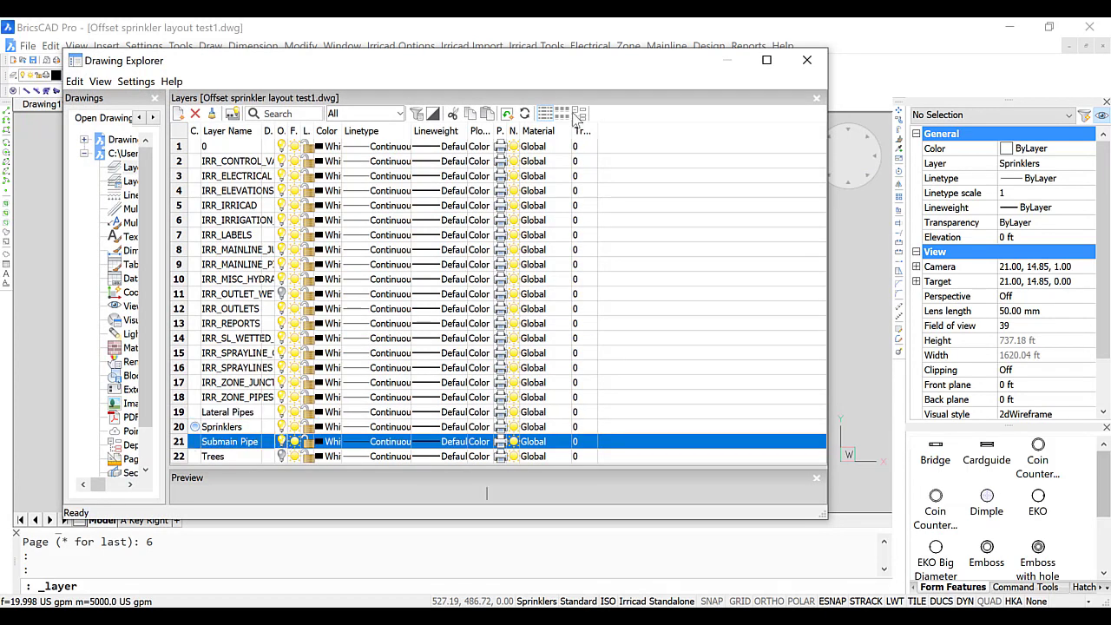
{"action": "left_click", "coordinate": [807, 63]}
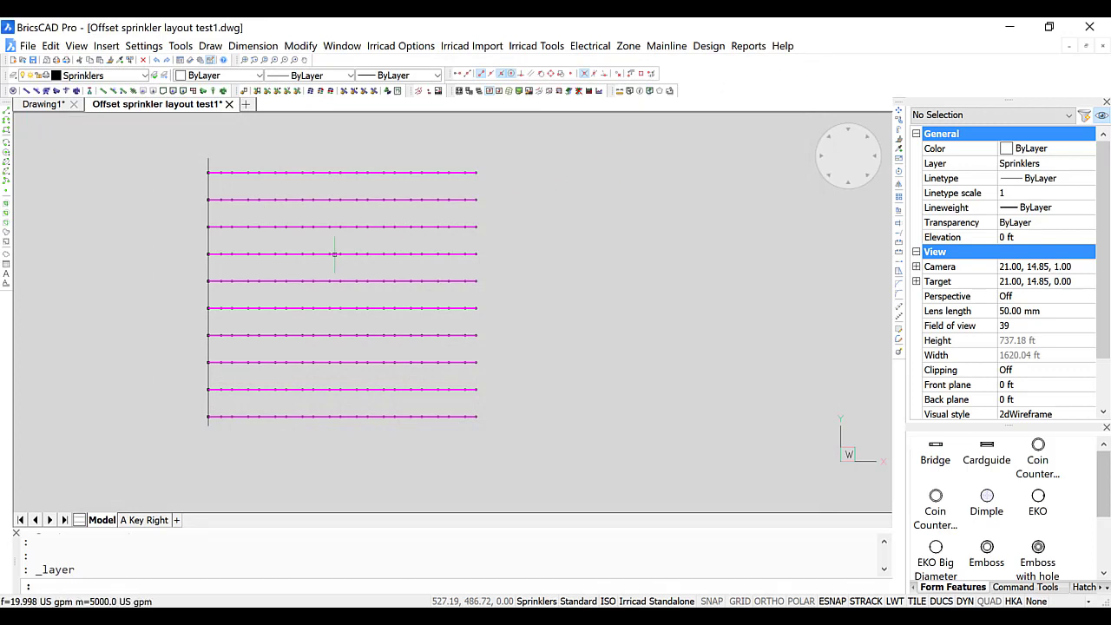
Convert the whole window-selected layout, submain included, into cut pipes.
{"action": "left_click", "coordinate": [168, 458]}
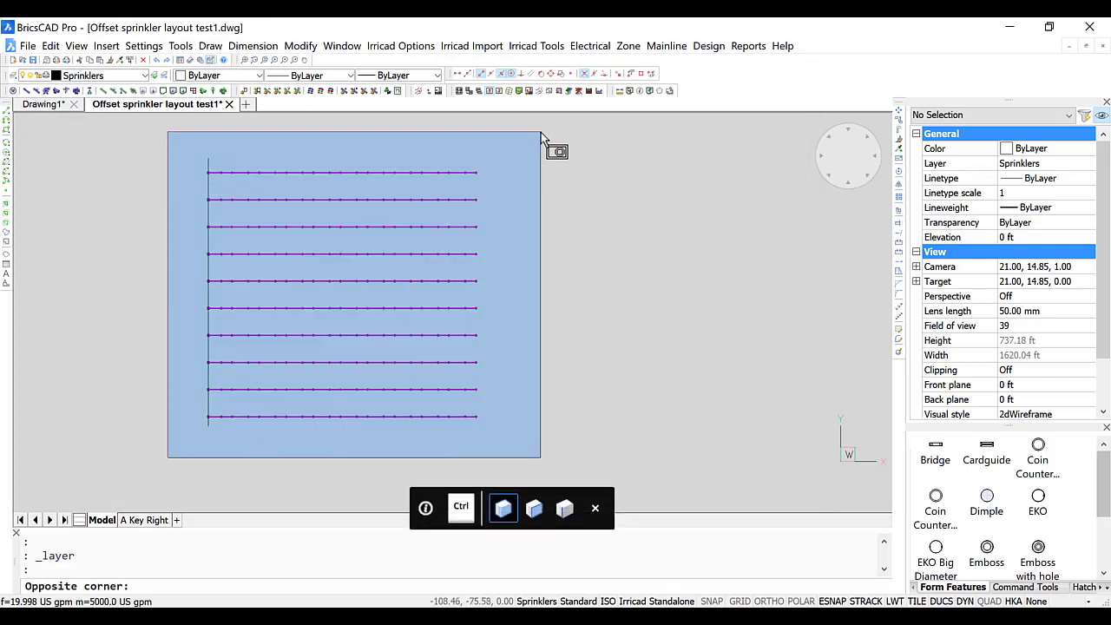
{"action": "left_click", "coordinate": [541, 132]}
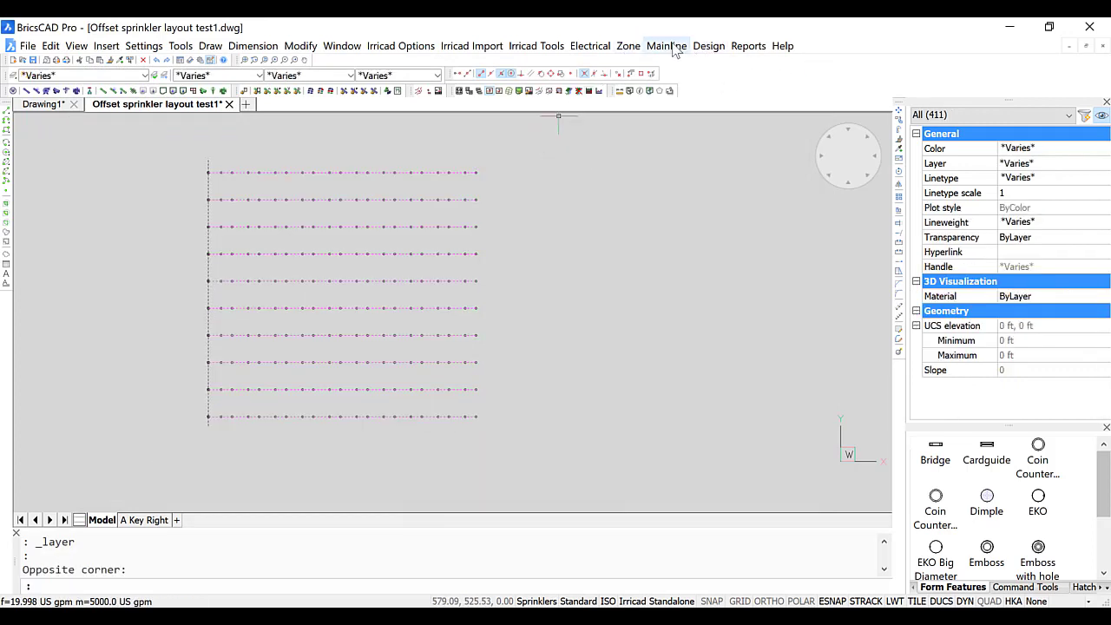
{"action": "left_click", "coordinate": [630, 46]}
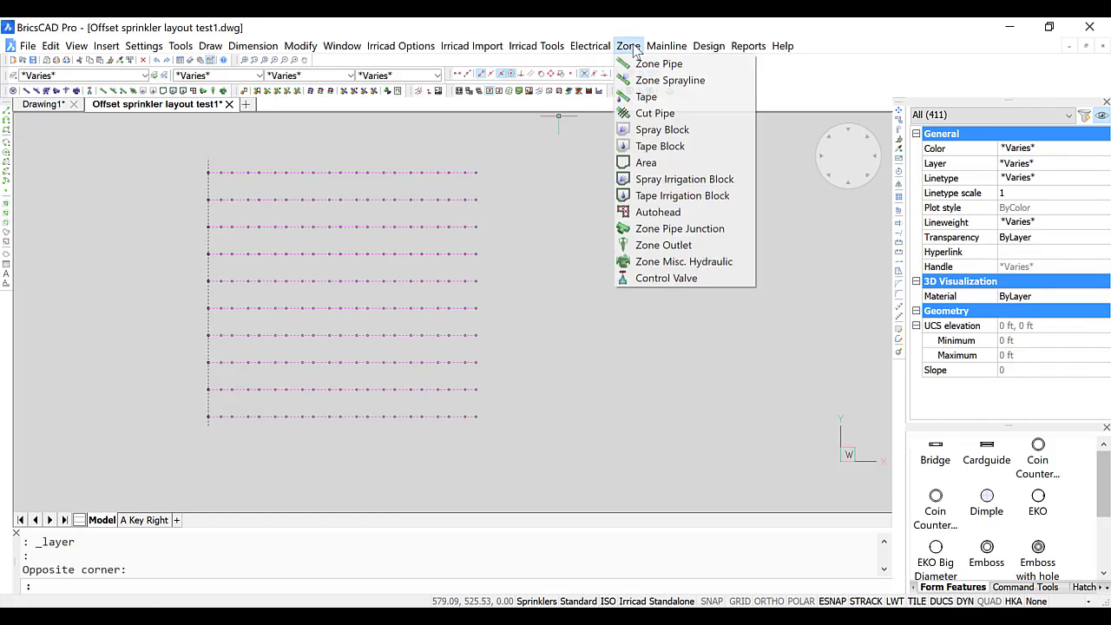
{"action": "left_click", "coordinate": [671, 115]}
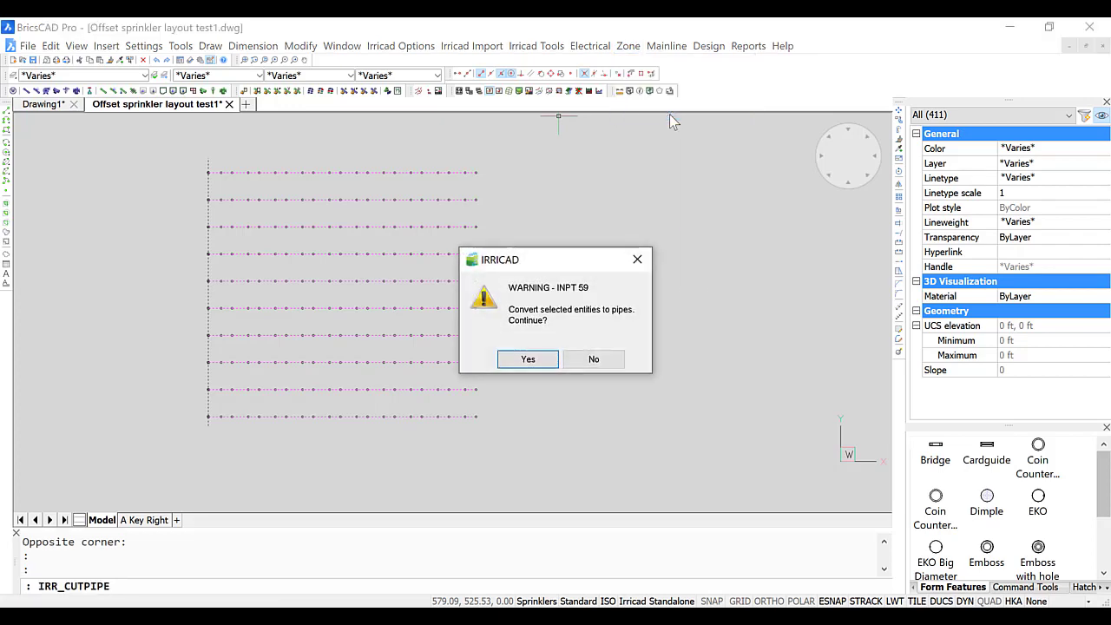
{"action": "left_click", "coordinate": [540, 362]}
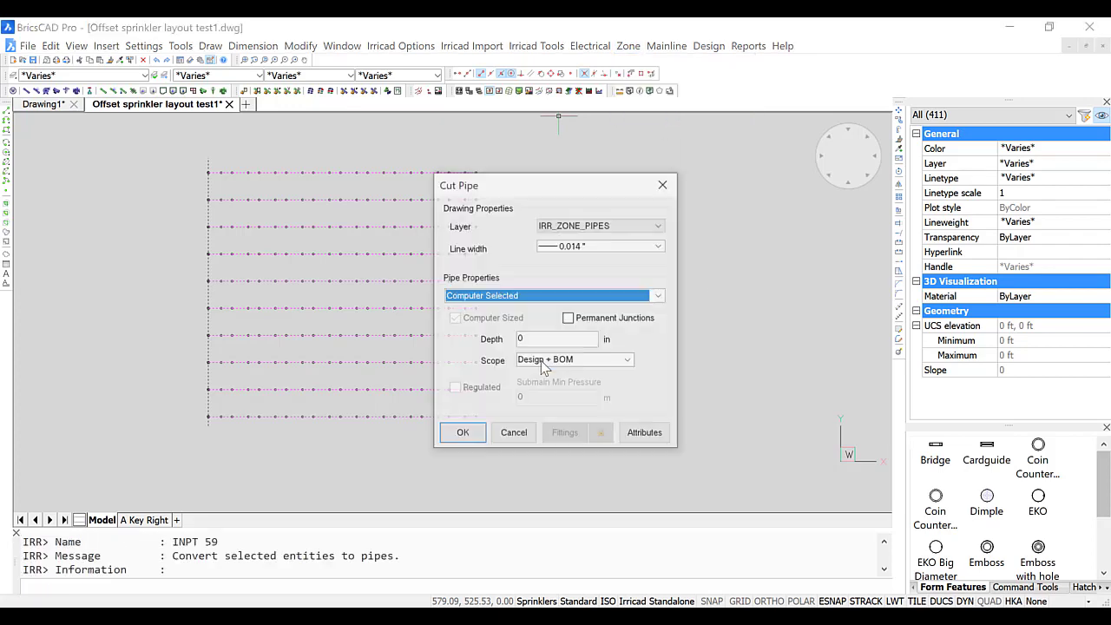
{"action": "left_click", "coordinate": [462, 434]}
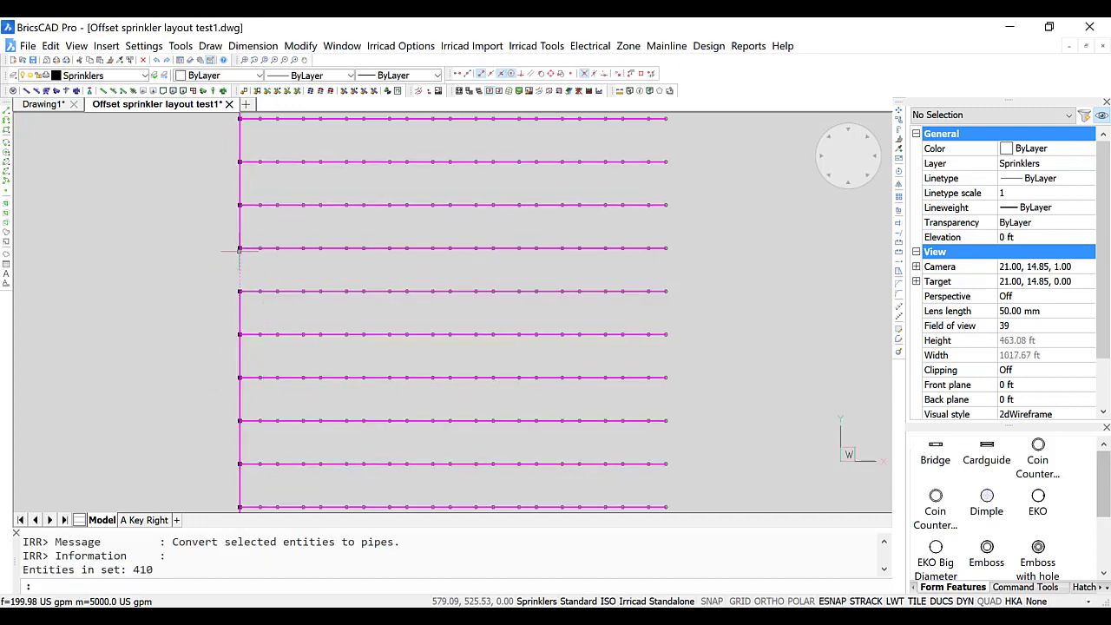
Select the vertical submain pipe to check its properties, then cancel.
{"action": "scroll", "coordinate": [239, 249], "scroll_direction": "up", "scroll_amount": 8}
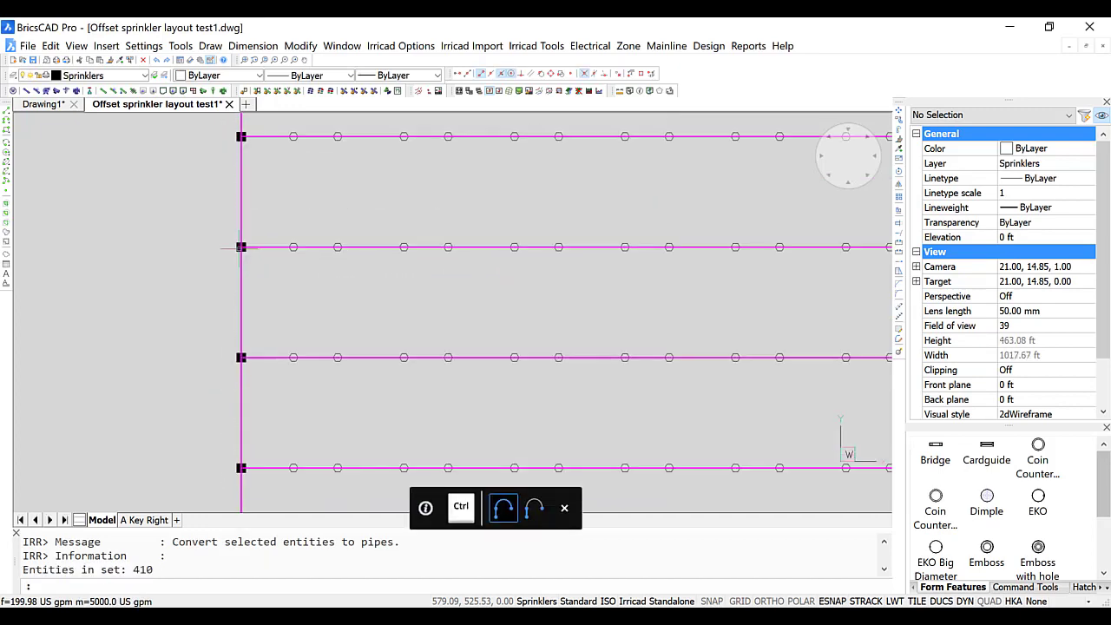
{"action": "left_click", "coordinate": [248, 353]}
{"action": "left_click", "coordinate": [241, 373]}
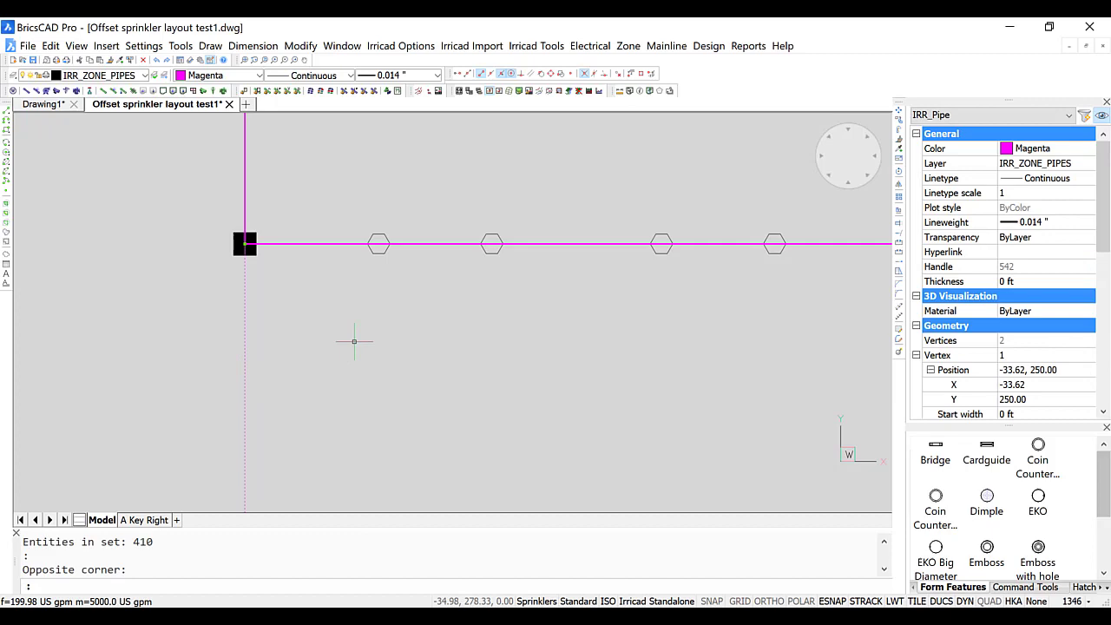
{"action": "key", "text": "Escape"}
{"action": "scroll", "coordinate": [367, 310], "scroll_direction": "down", "scroll_amount": 10}
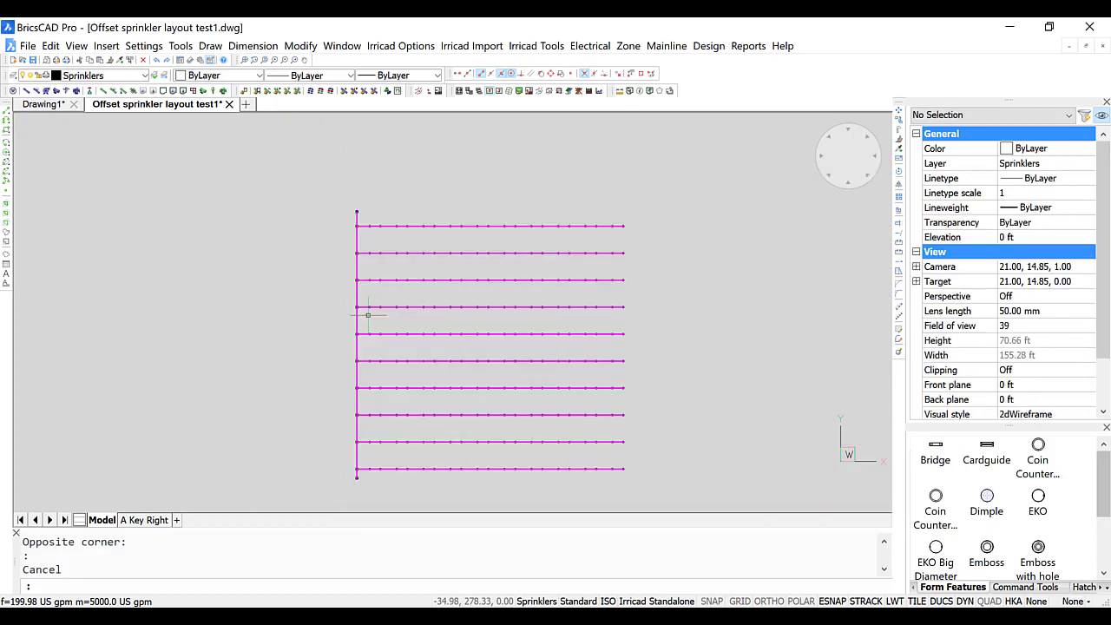
Place a NEL INL 3" PVC HI control valve at the submain's top end as Zone no. 001.
{"action": "left_click", "coordinate": [90, 91]}
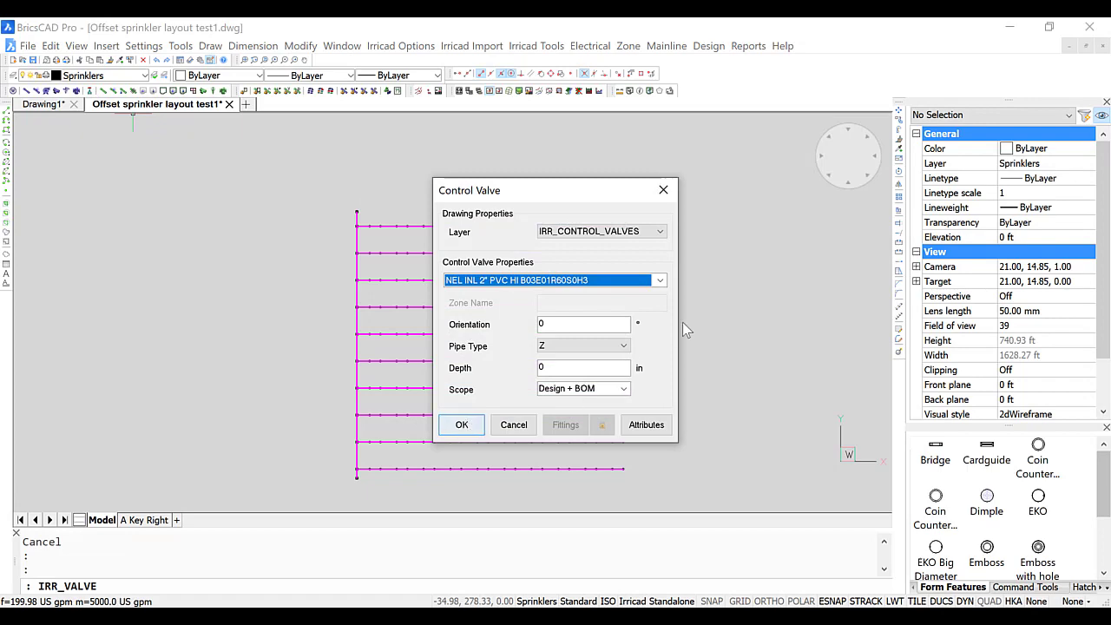
{"action": "left_click", "coordinate": [659, 281]}
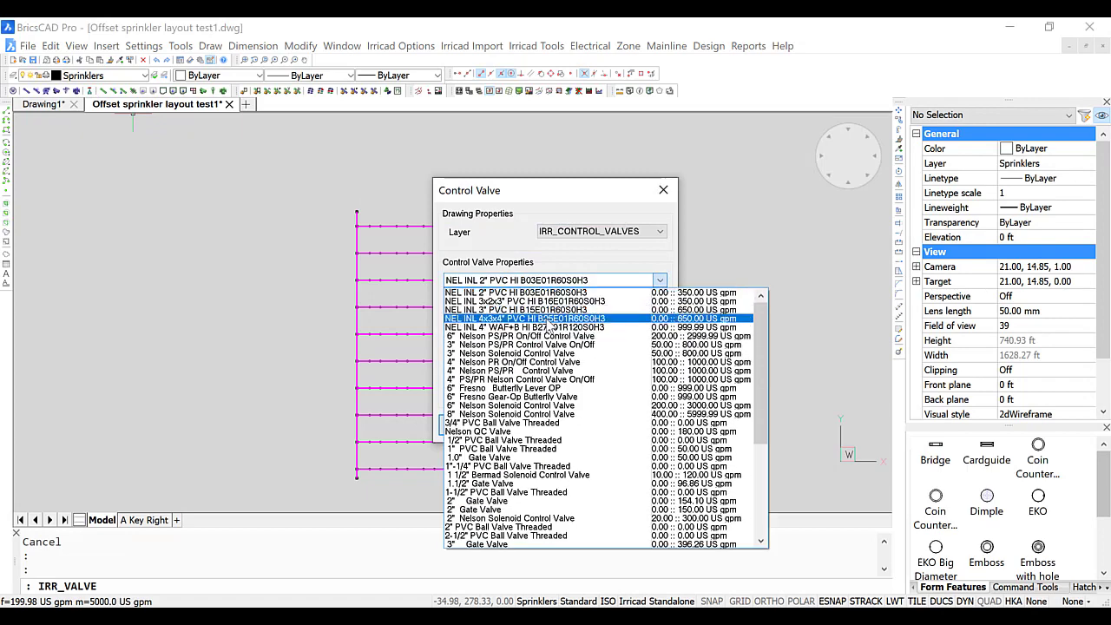
{"action": "left_click", "coordinate": [552, 318]}
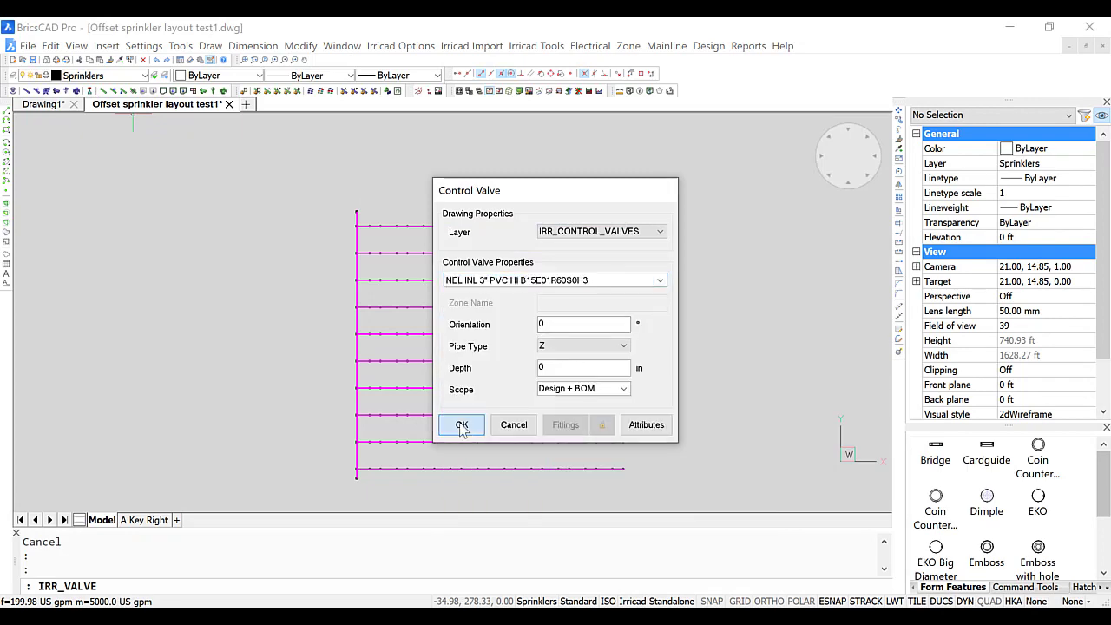
{"action": "left_click", "coordinate": [459, 424]}
{"action": "scroll", "coordinate": [362, 206], "scroll_direction": "up", "scroll_amount": 6}
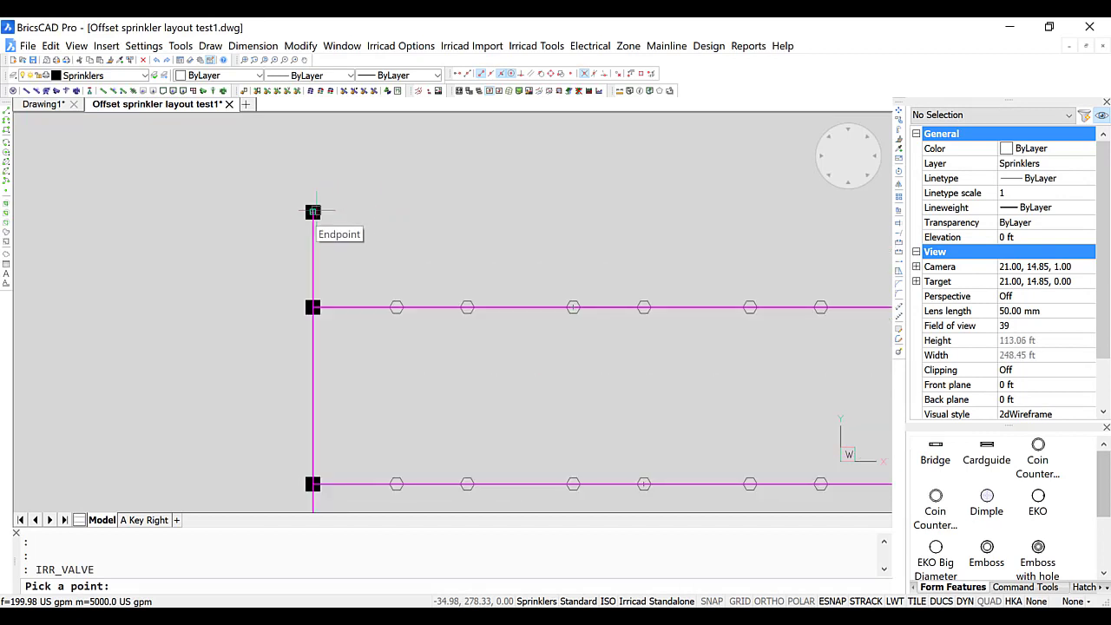
{"action": "left_click", "coordinate": [312, 212]}
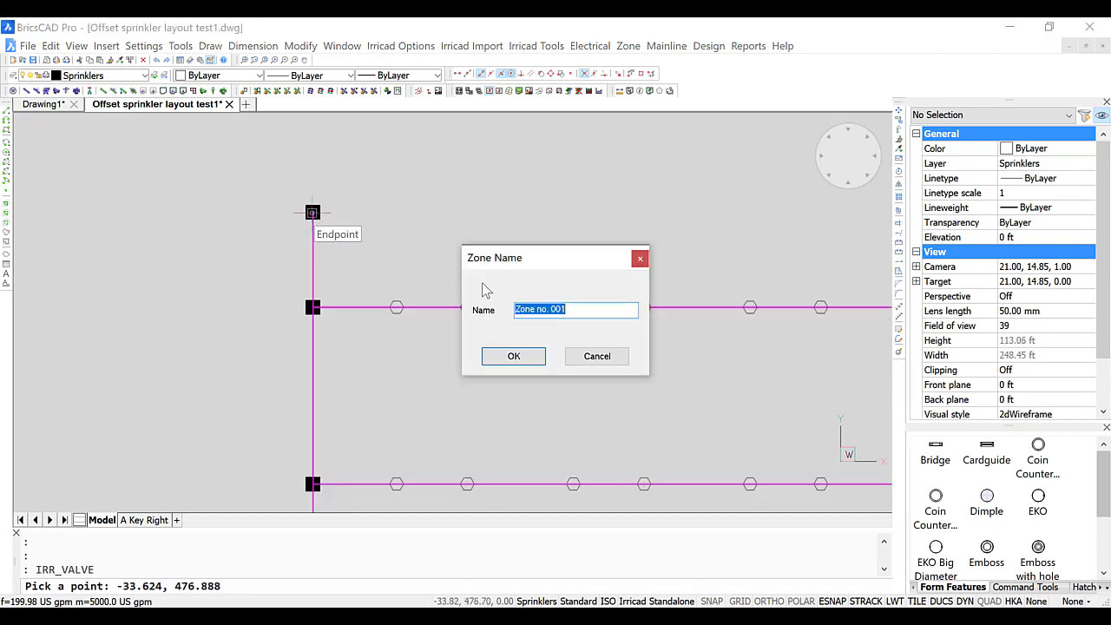
{"action": "left_click", "coordinate": [517, 359]}
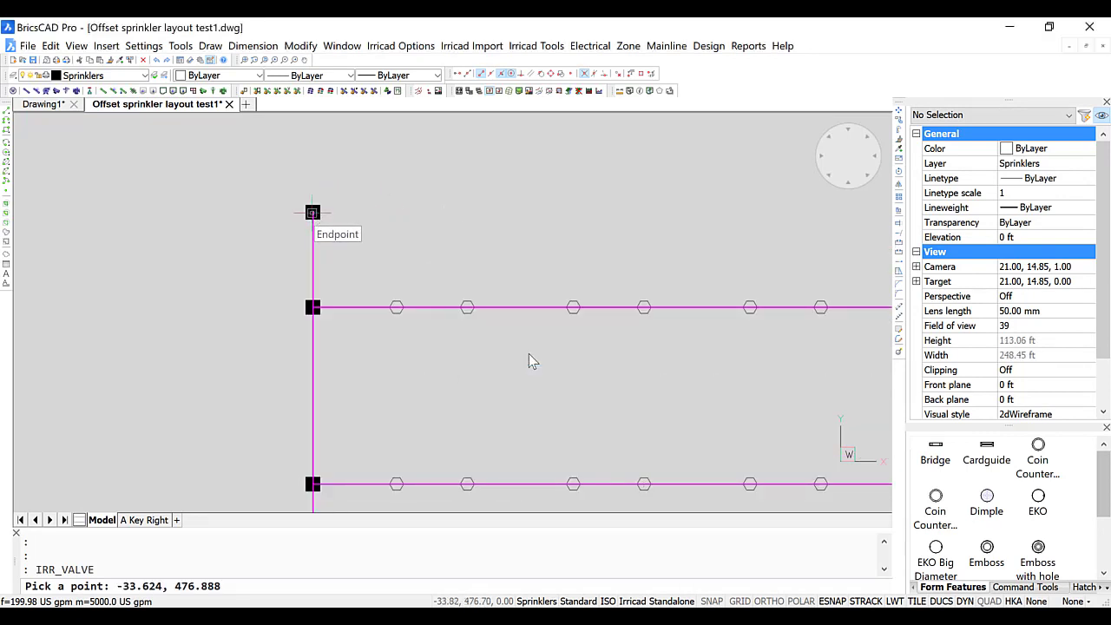
Draw a mainline pipe from the valve's centre straight up past the valve.
{"action": "left_click", "coordinate": [29, 92]}
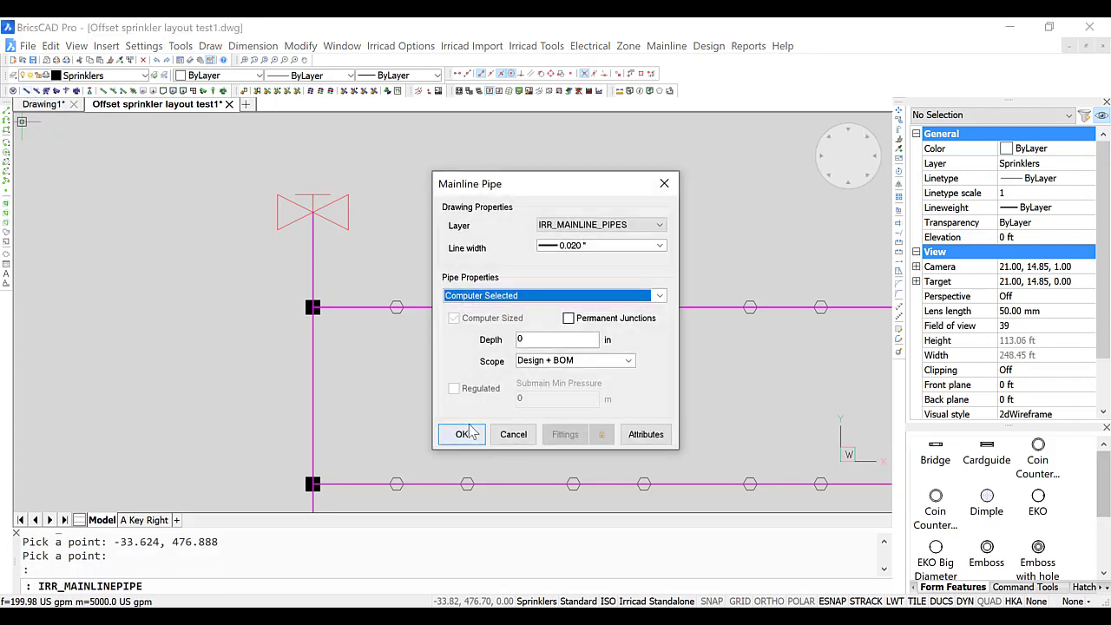
{"action": "left_click", "coordinate": [469, 437]}
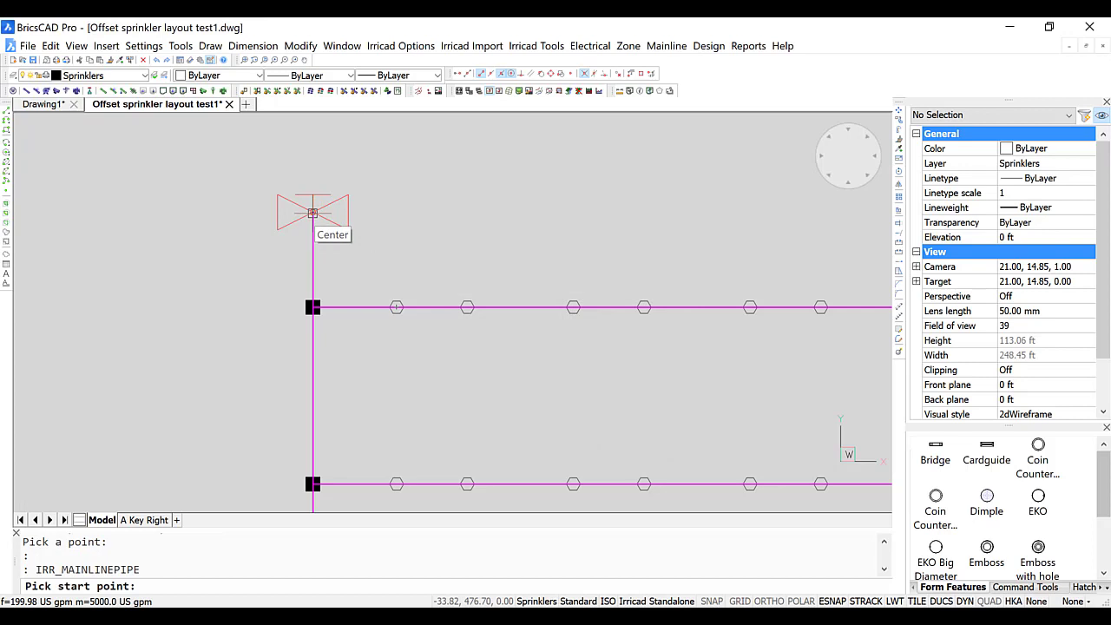
{"action": "left_click", "coordinate": [313, 212]}
{"action": "scroll", "coordinate": [455, 196], "scroll_direction": "up", "scroll_amount": 3}
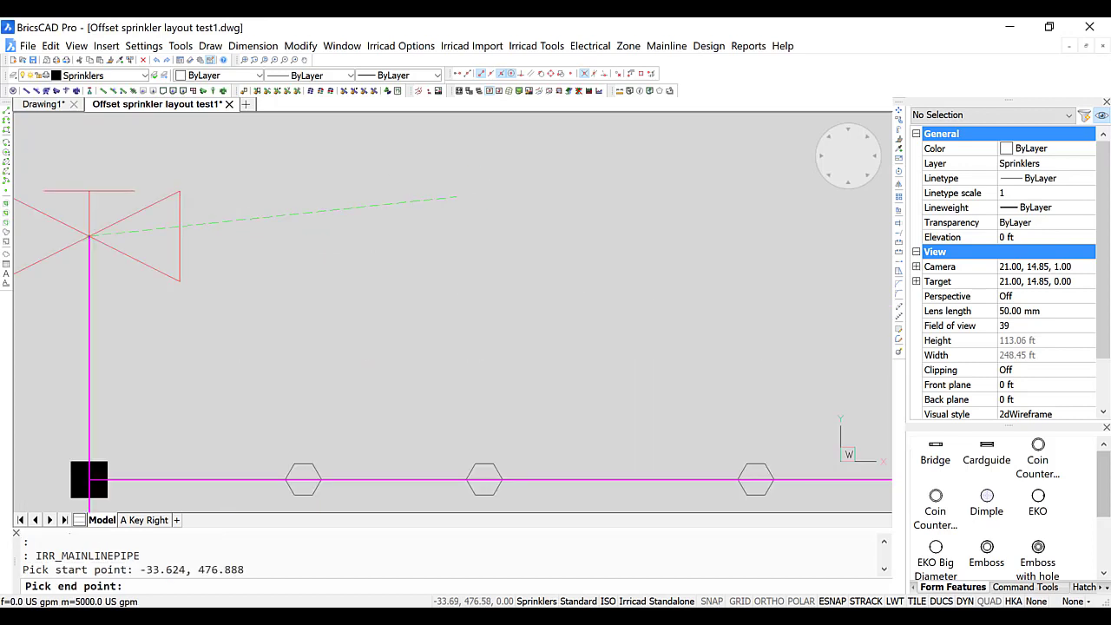
{"action": "scroll", "coordinate": [457, 197], "scroll_direction": "down", "scroll_amount": 3}
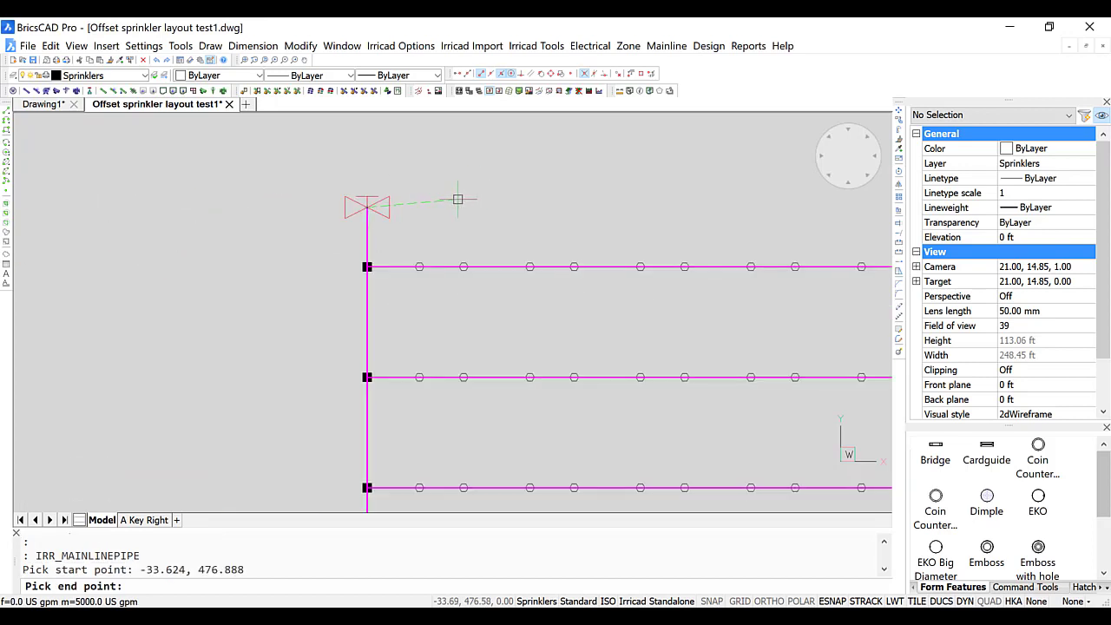
{"action": "left_click", "coordinate": [366, 206]}
{"action": "scroll", "coordinate": [381, 146], "scroll_direction": "up", "scroll_amount": 5}
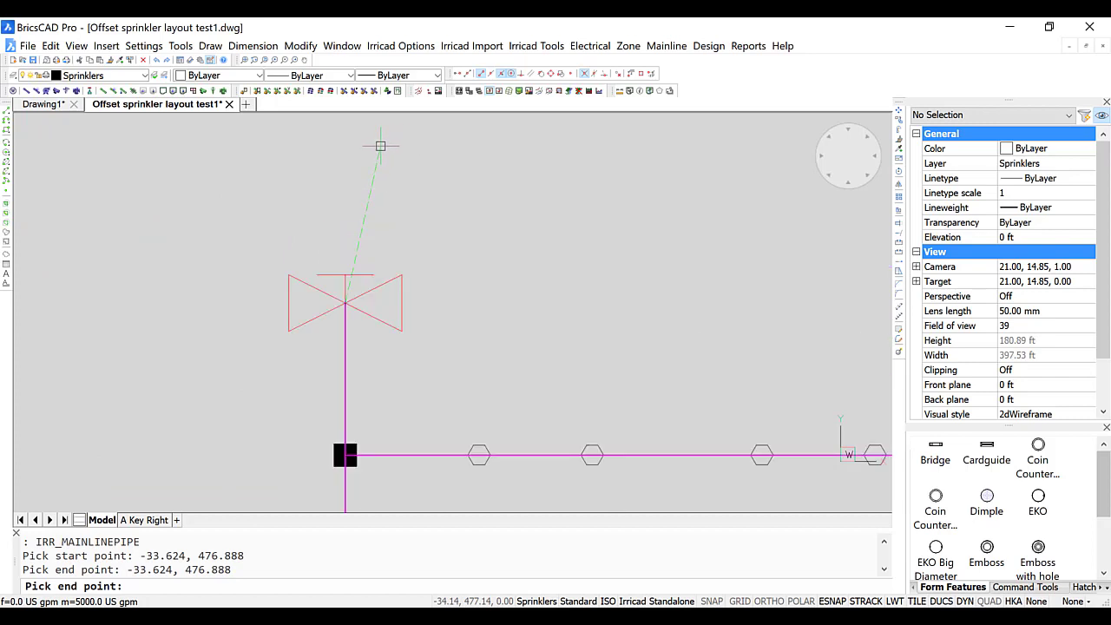
{"action": "scroll", "coordinate": [380, 146], "scroll_direction": "up", "scroll_amount": 2}
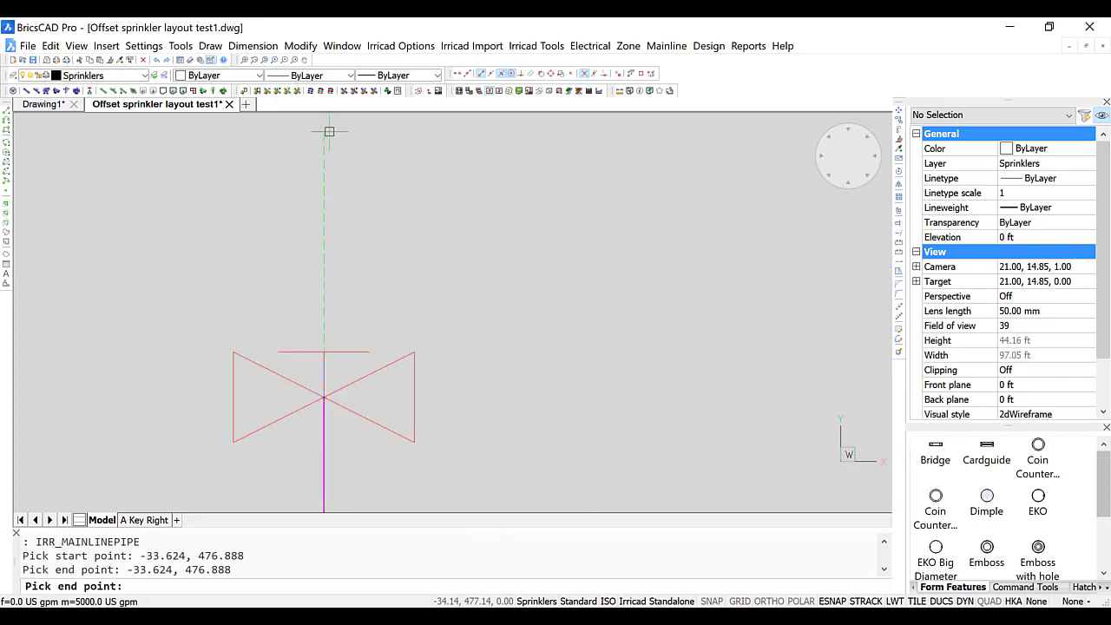
{"action": "left_click", "coordinate": [324, 141]}
{"action": "key", "text": "Return"}
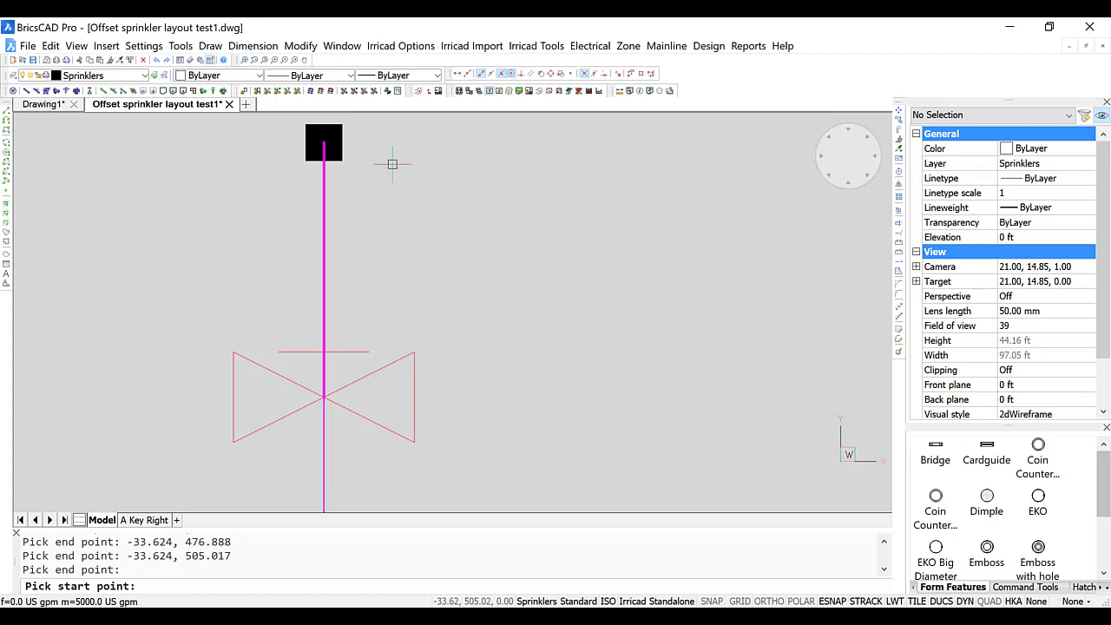
Place a water supply at the mainline pipe's top endpoint and zoom out.
{"action": "left_click", "coordinate": [13, 91]}
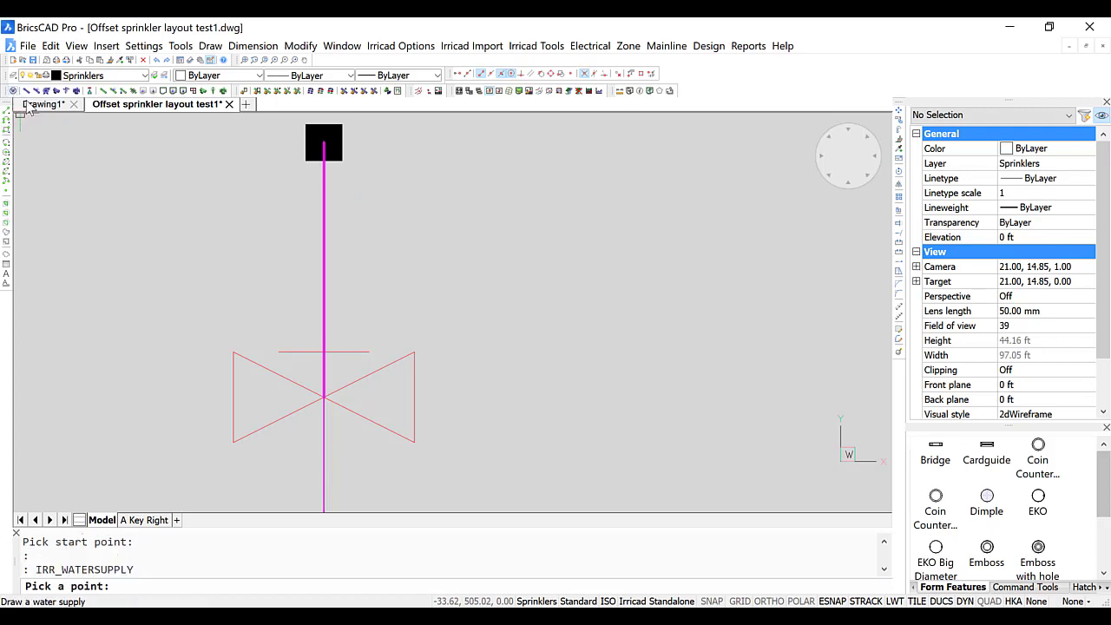
{"action": "left_click", "coordinate": [322, 140]}
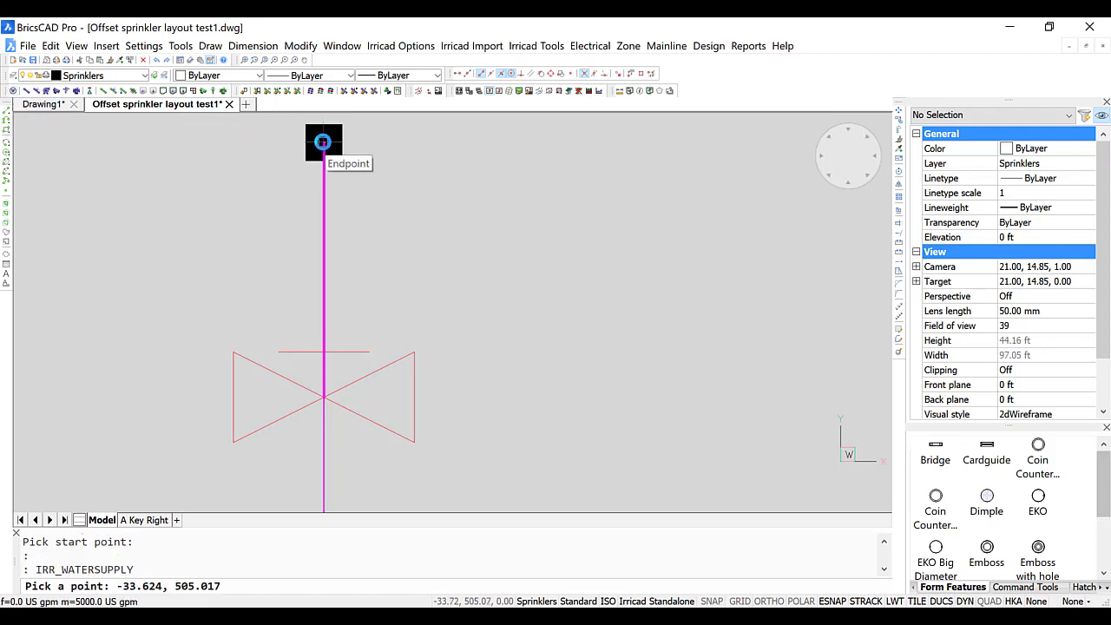
{"action": "left_click", "coordinate": [460, 485]}
{"action": "scroll", "coordinate": [465, 378], "scroll_direction": "down", "scroll_amount": 10}
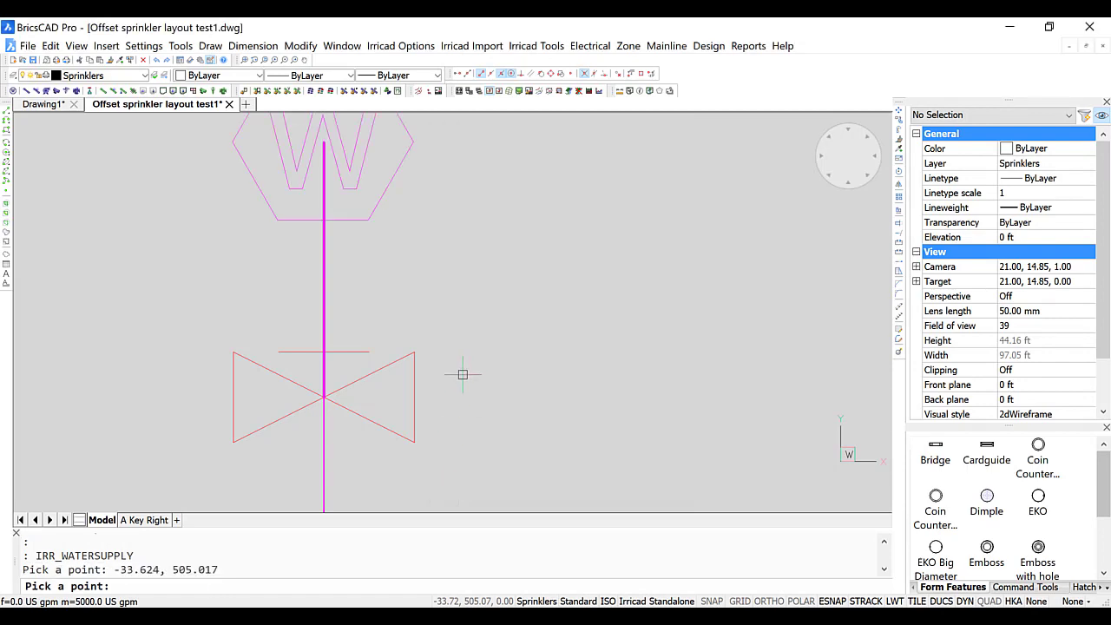
{"action": "scroll", "coordinate": [498, 290], "scroll_direction": "down", "scroll_amount": 5}
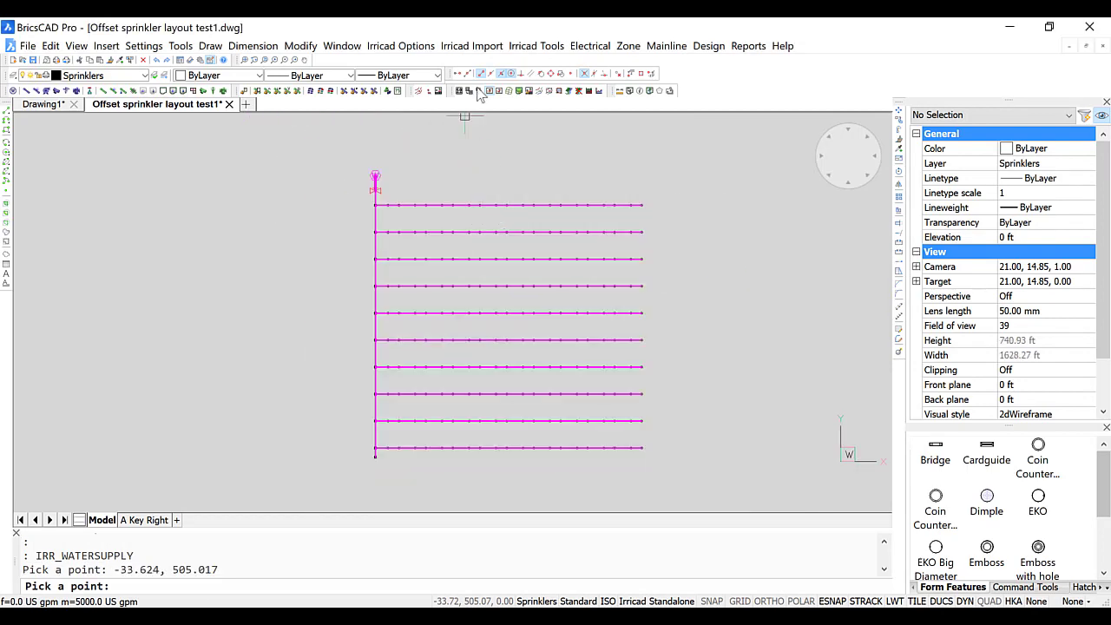
Run Check Outlet Connectivity, confirm 'All Outlets/Valves connected', then pan the layout left.
{"action": "left_click", "coordinate": [710, 47]}
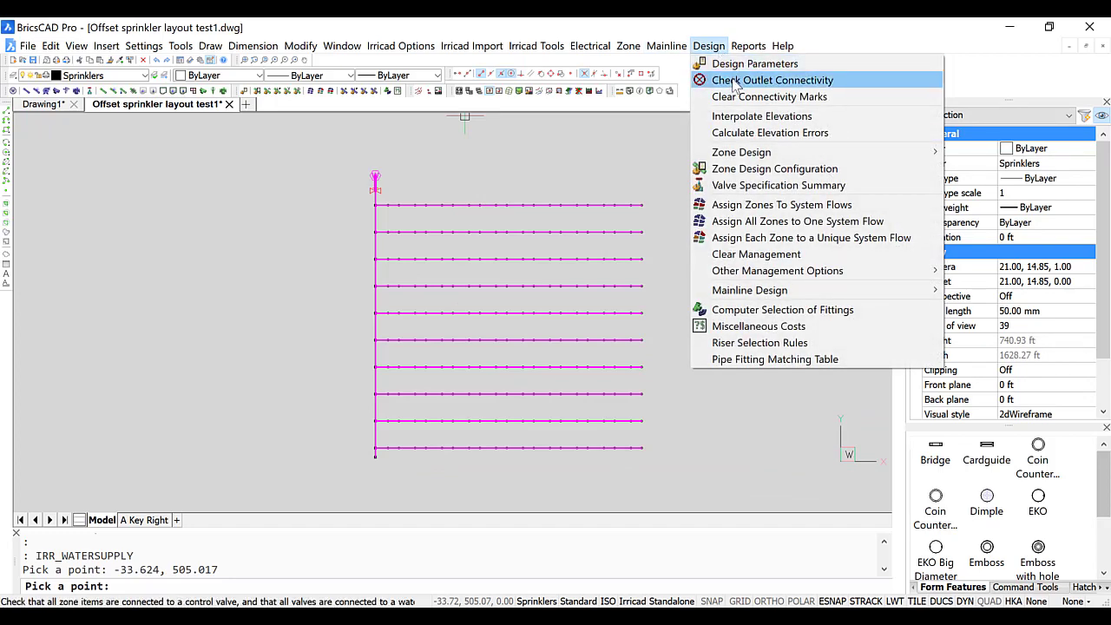
{"action": "left_click", "coordinate": [734, 81]}
{"action": "key", "text": "Return"}
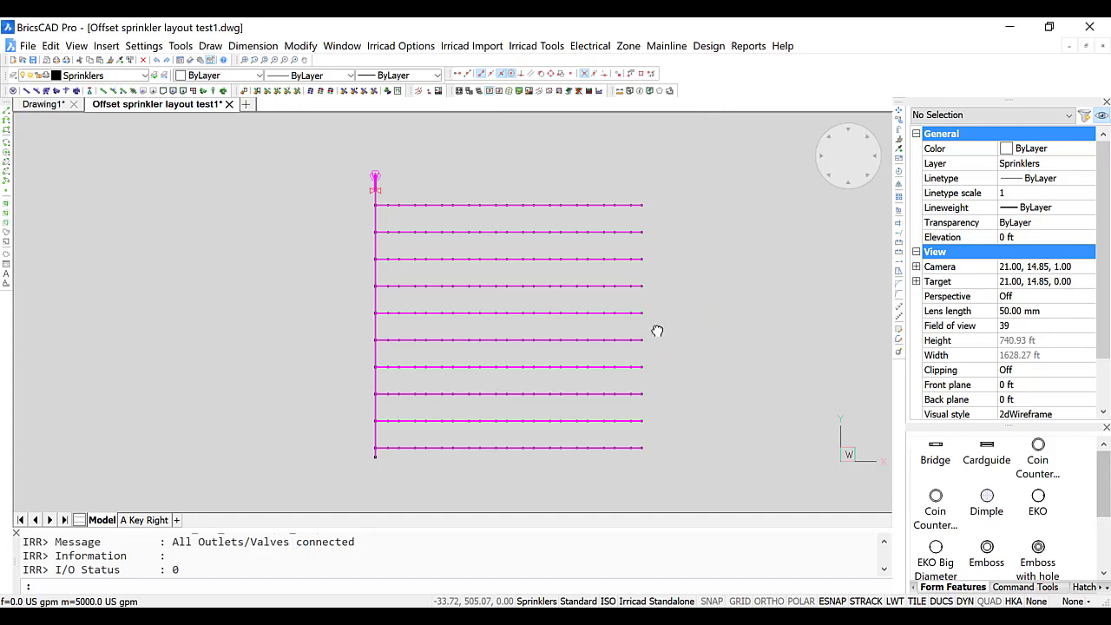
{"action": "middle_click_drag", "start_coordinate": [657, 330], "coordinate": [400, 331]}
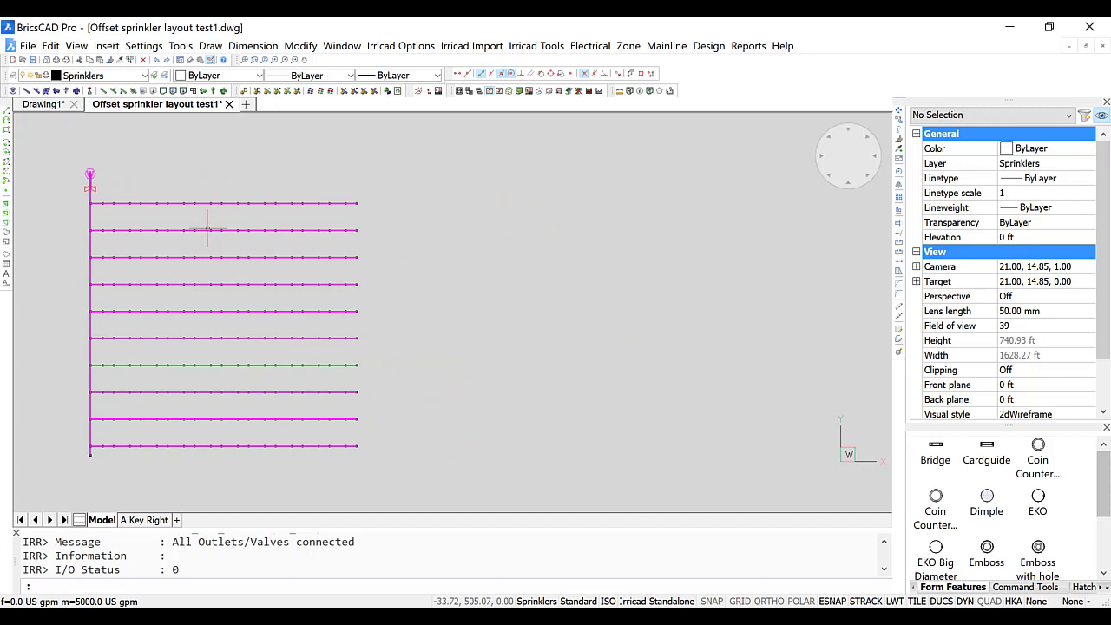
Draw a plain horizontal line to the right of the sprinkler layout.
{"action": "left_click", "coordinate": [5, 113]}
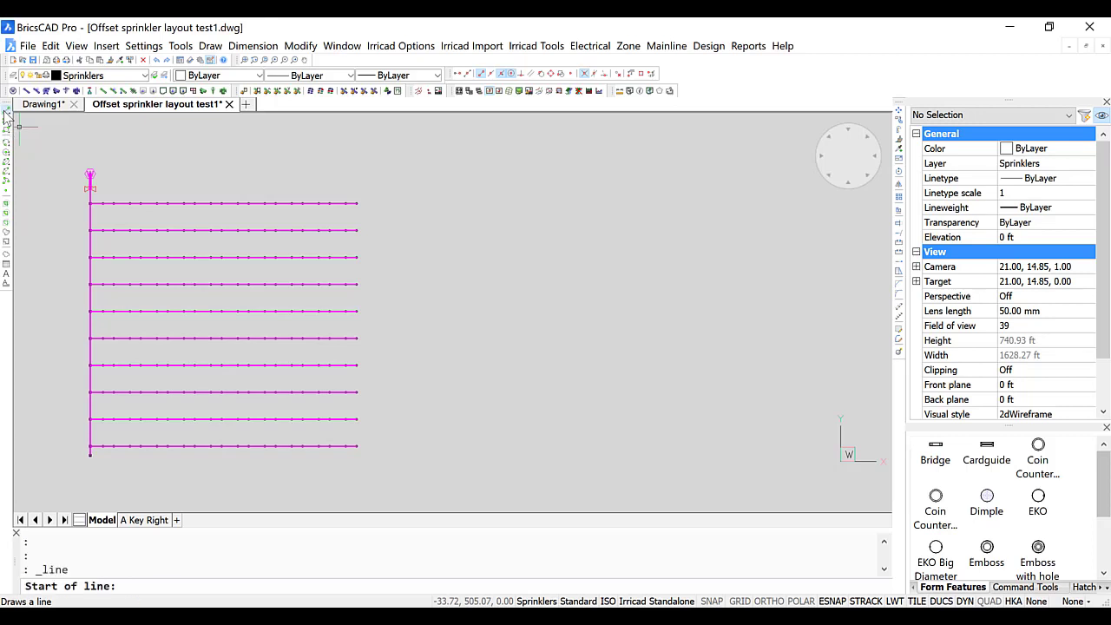
{"action": "left_click", "coordinate": [507, 291]}
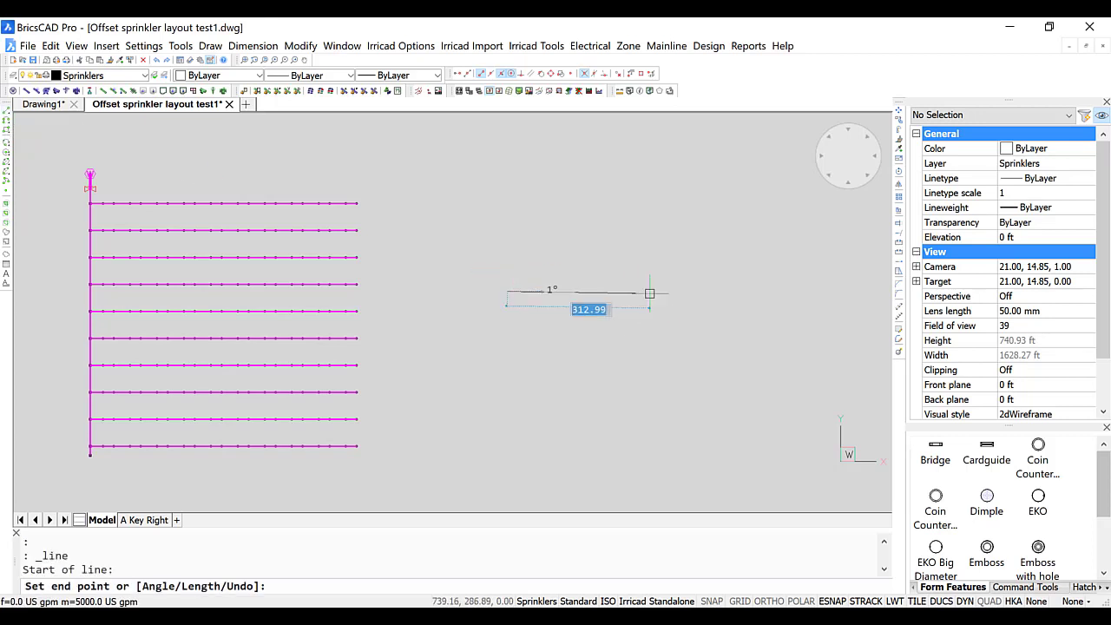
{"action": "left_click", "coordinate": [812, 290]}
{"action": "key", "text": "Return"}
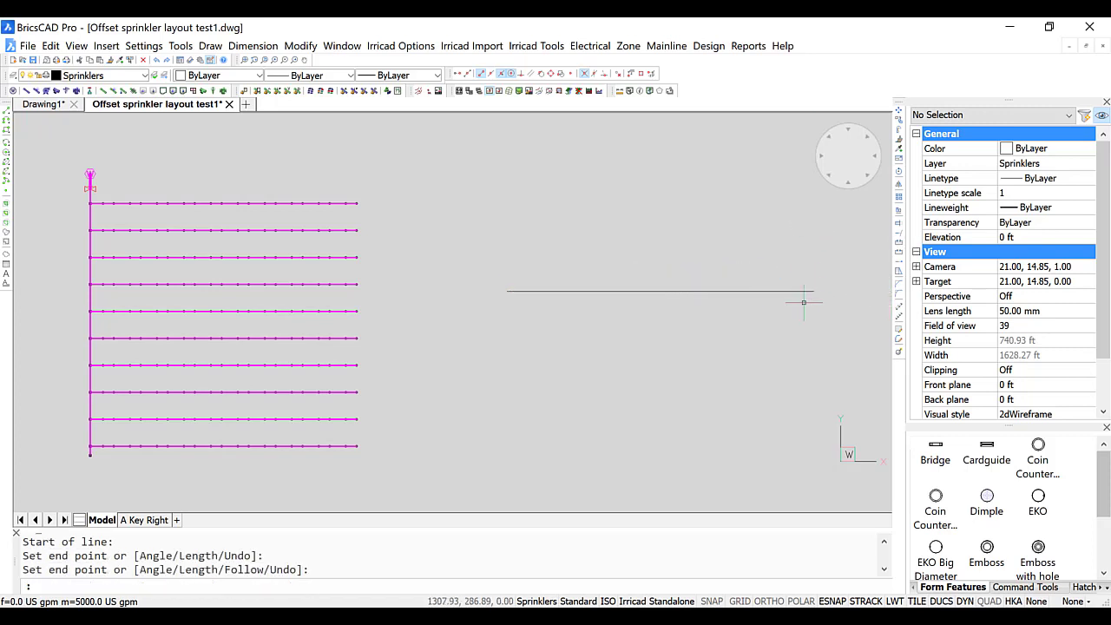
Draw a vertical line from below, snapped perpendicular to the horizontal line, forming a T.
{"action": "left_click", "coordinate": [7, 111]}
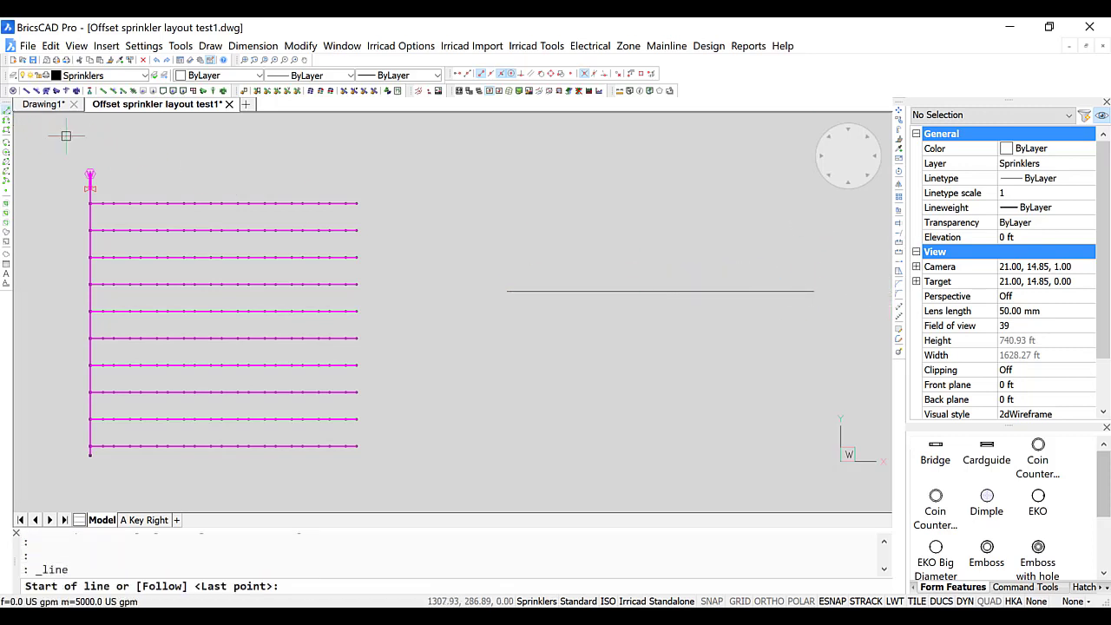
{"action": "left_click", "coordinate": [672, 432]}
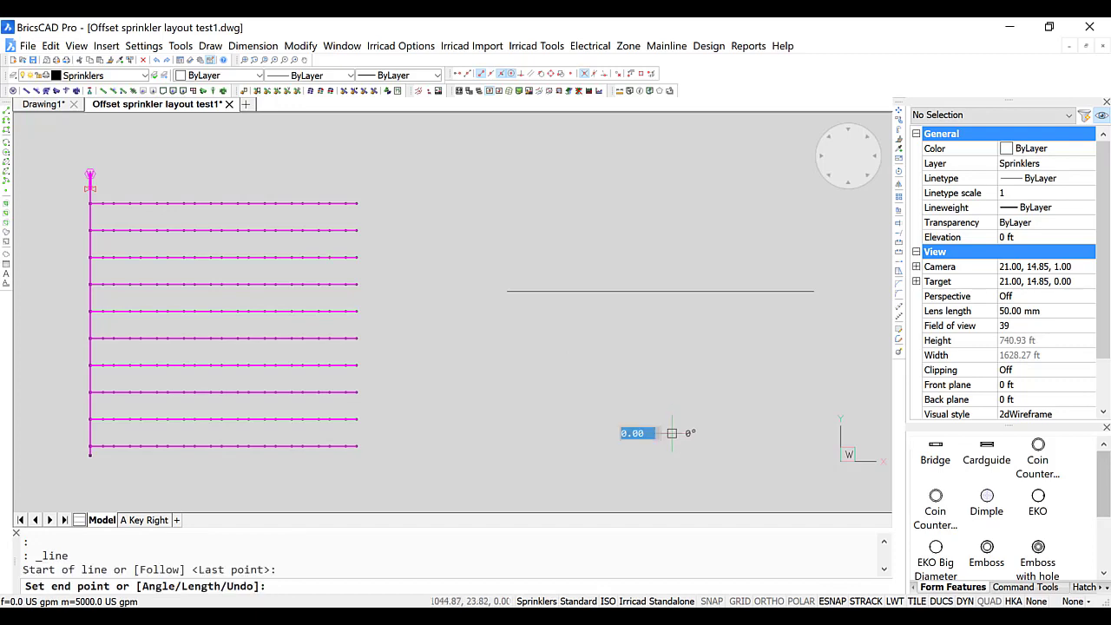
{"action": "right_click", "coordinate": [684, 360], "text": "shift"}
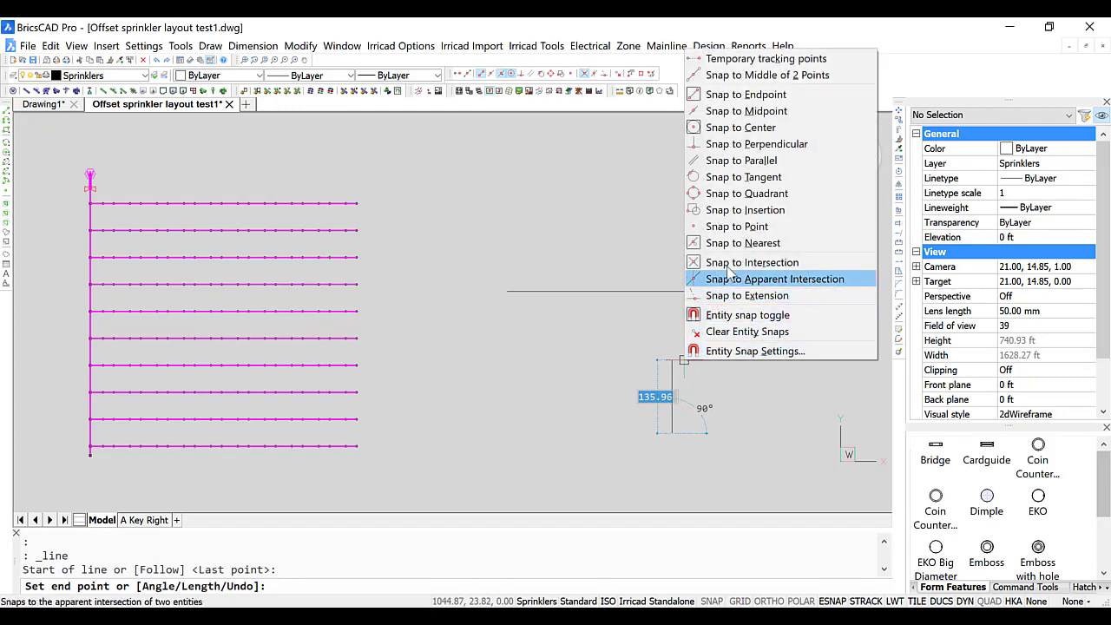
{"action": "left_click", "coordinate": [777, 144]}
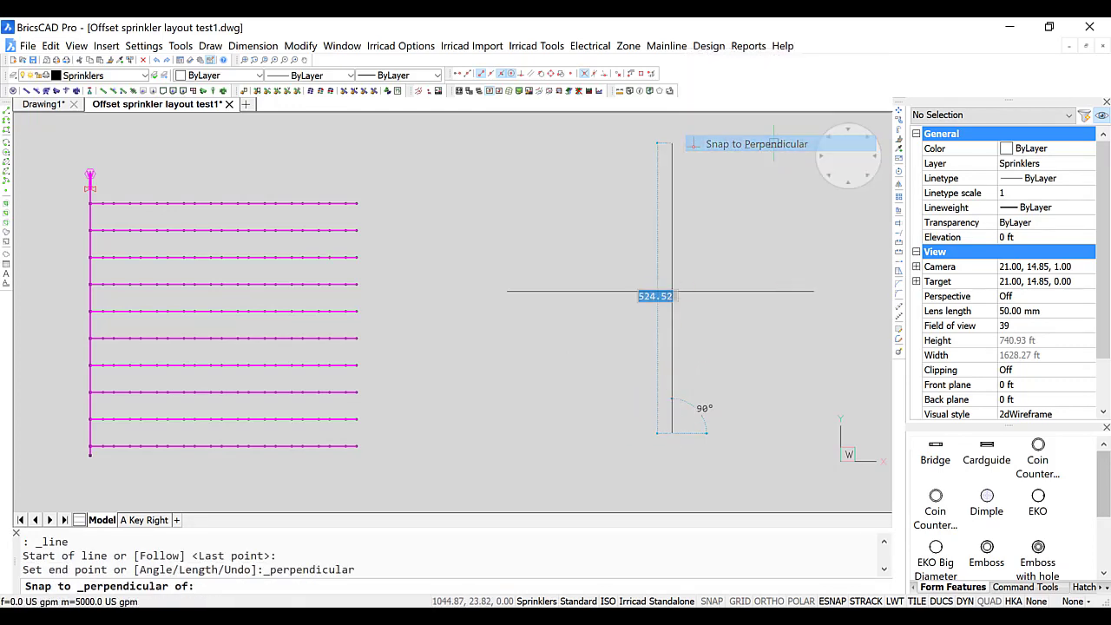
{"action": "left_click", "coordinate": [671, 291]}
{"action": "key", "text": "Return"}
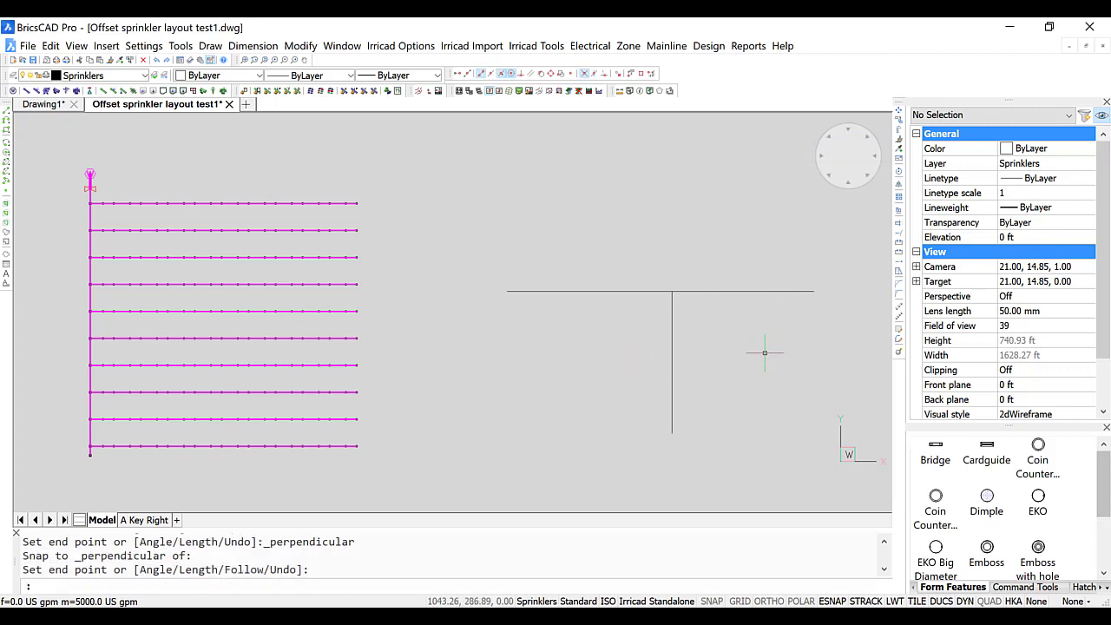
{"action": "left_click", "coordinate": [727, 239]}
Convert both selected T lines into mainline cut pipes, accepting the warning and default settings.
{"action": "left_click", "coordinate": [622, 315]}
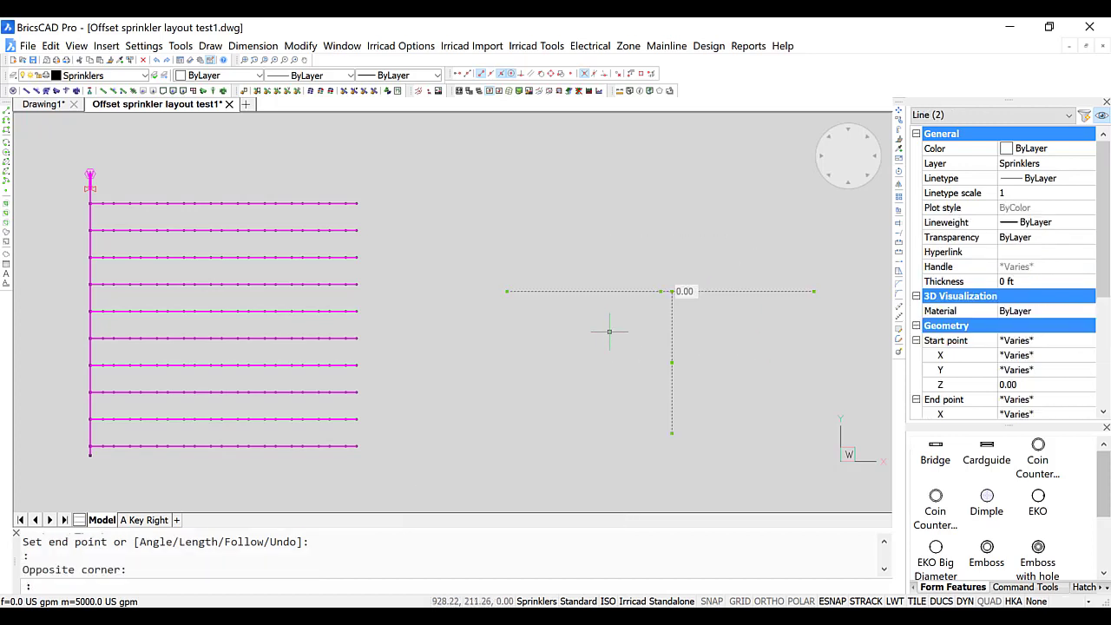
{"action": "left_click", "coordinate": [669, 47]}
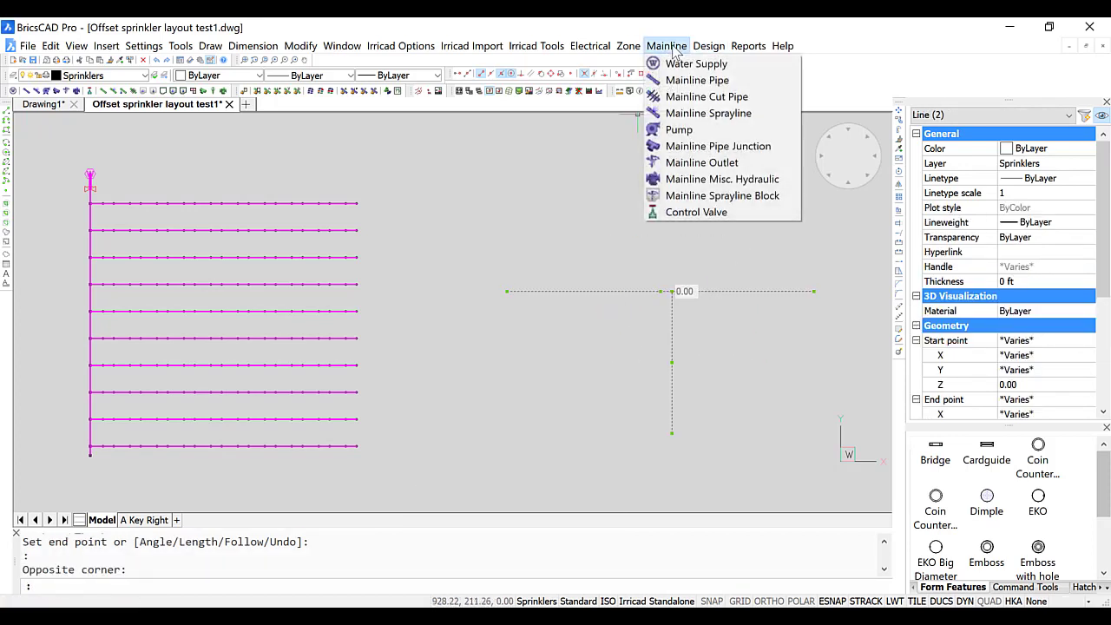
{"action": "left_click", "coordinate": [705, 97]}
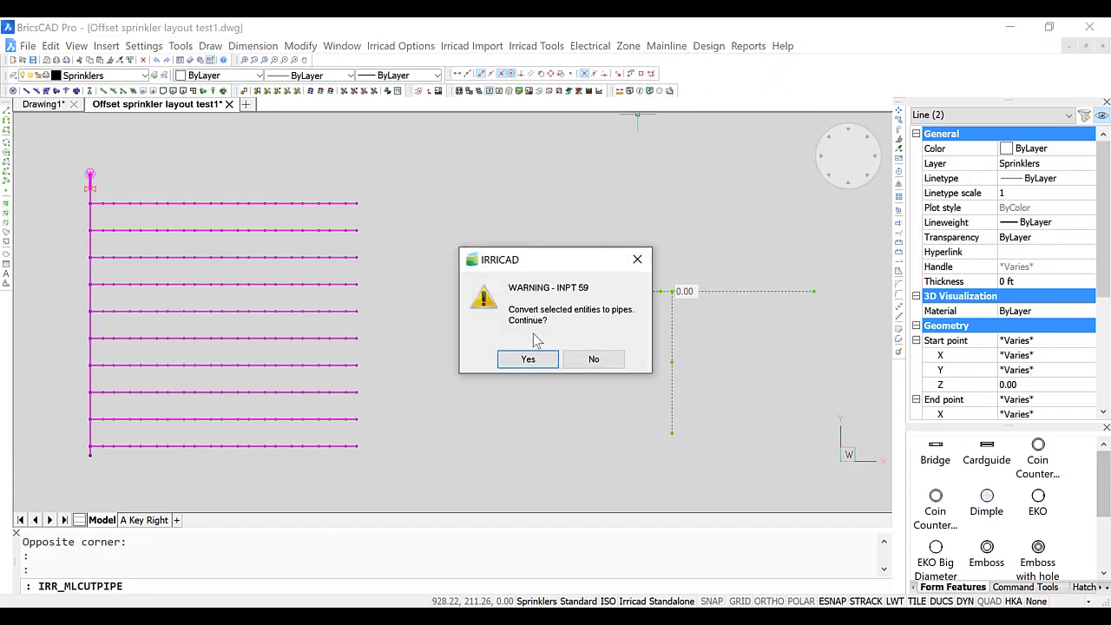
{"action": "left_click", "coordinate": [531, 360]}
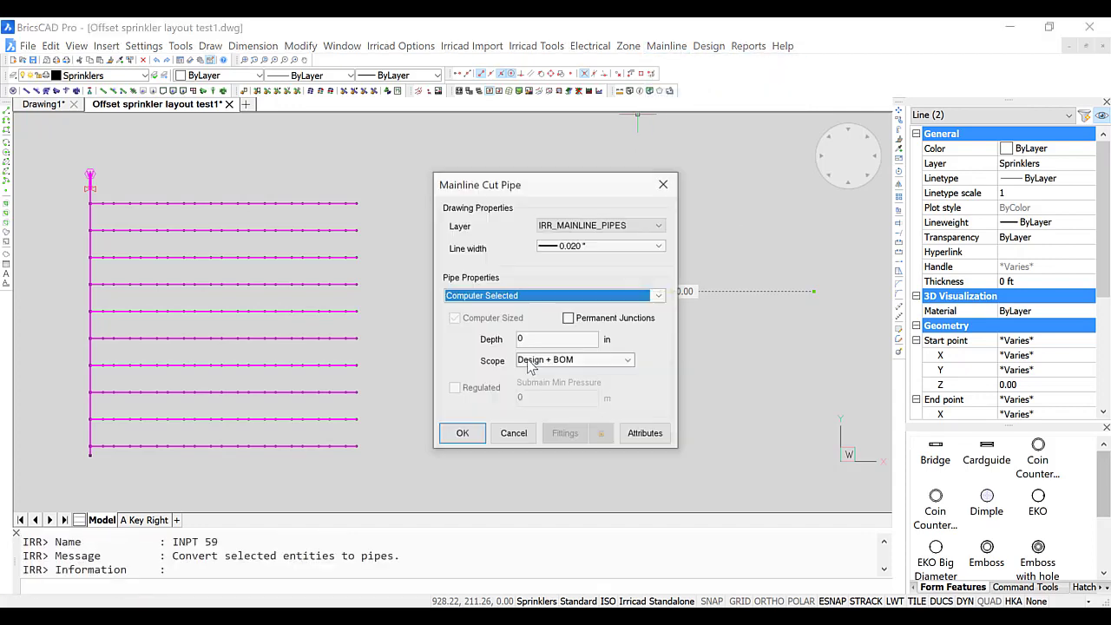
{"action": "left_click", "coordinate": [462, 433]}
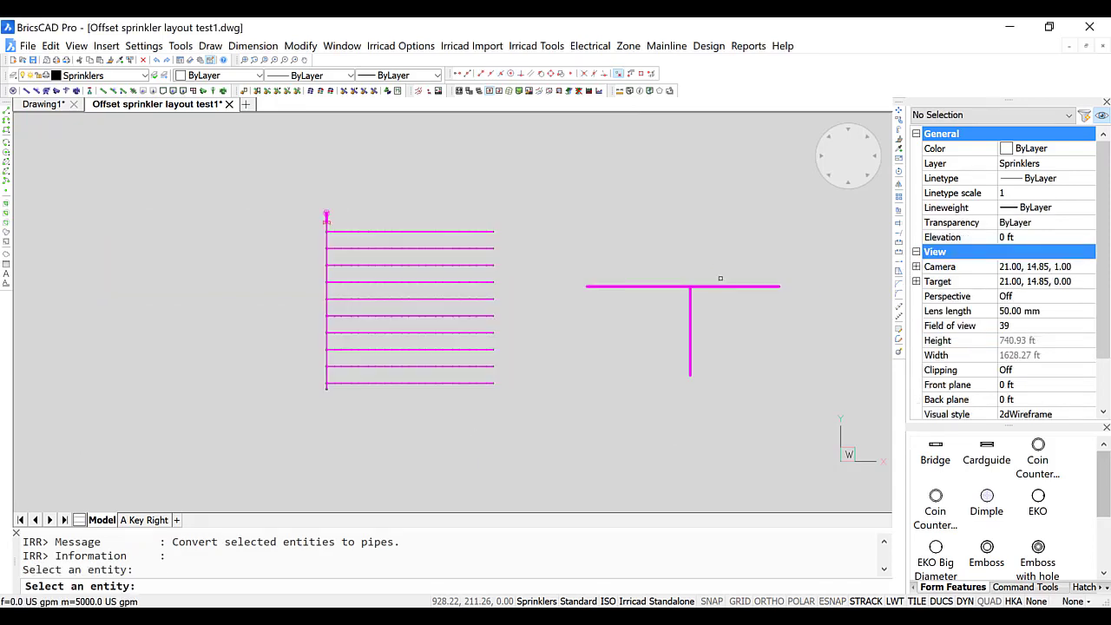
{"action": "scroll", "coordinate": [718, 331], "scroll_direction": "up", "scroll_amount": 4}
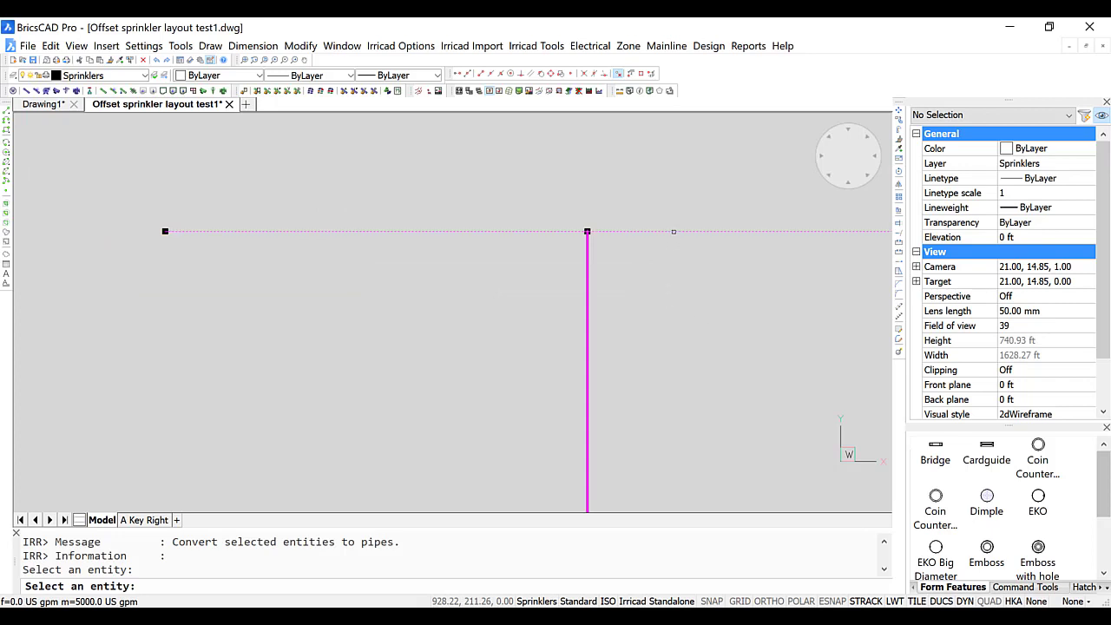
{"action": "scroll", "coordinate": [587, 251], "scroll_direction": "down", "scroll_amount": 3}
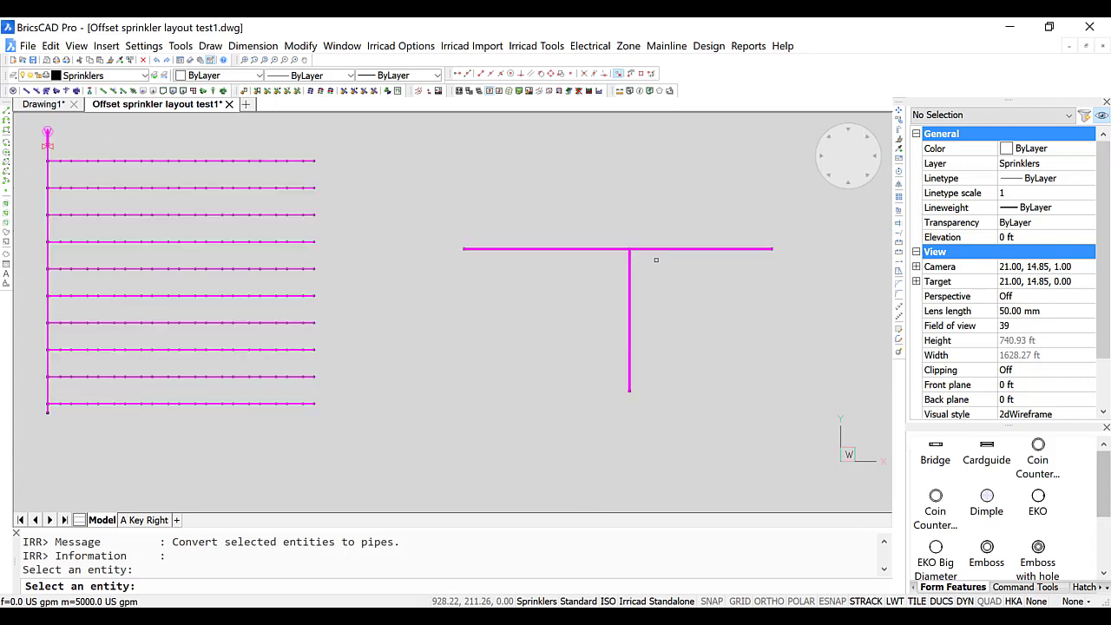
{"action": "scroll", "coordinate": [586, 250], "scroll_direction": "up", "scroll_amount": 4}
{"action": "scroll", "coordinate": [644, 247], "scroll_direction": "up", "scroll_amount": 4}
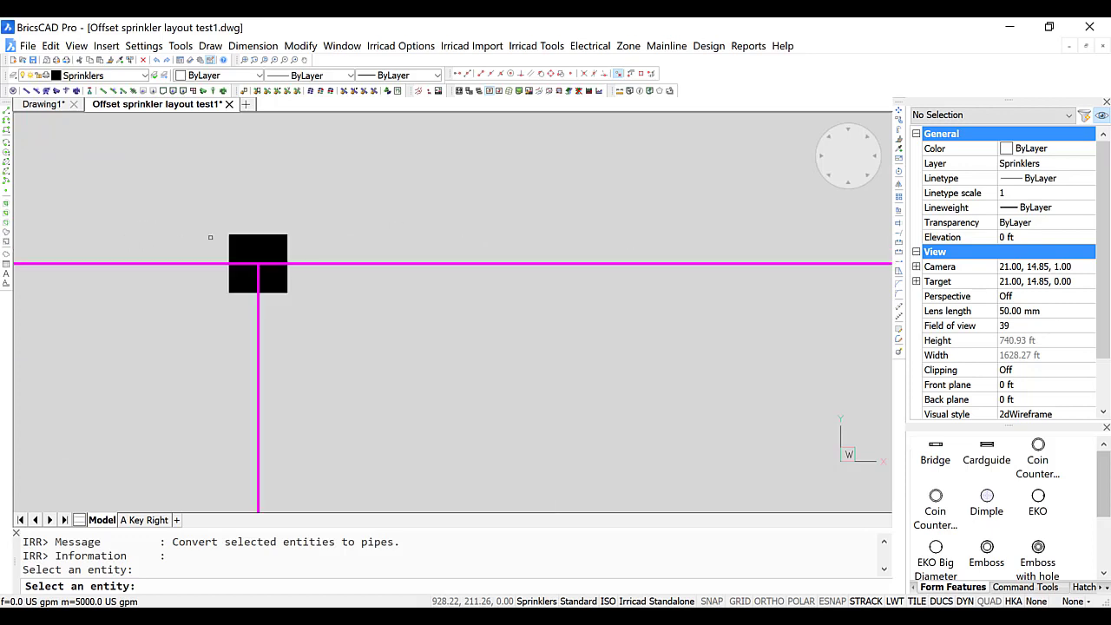
{"action": "key", "text": "Escape"}
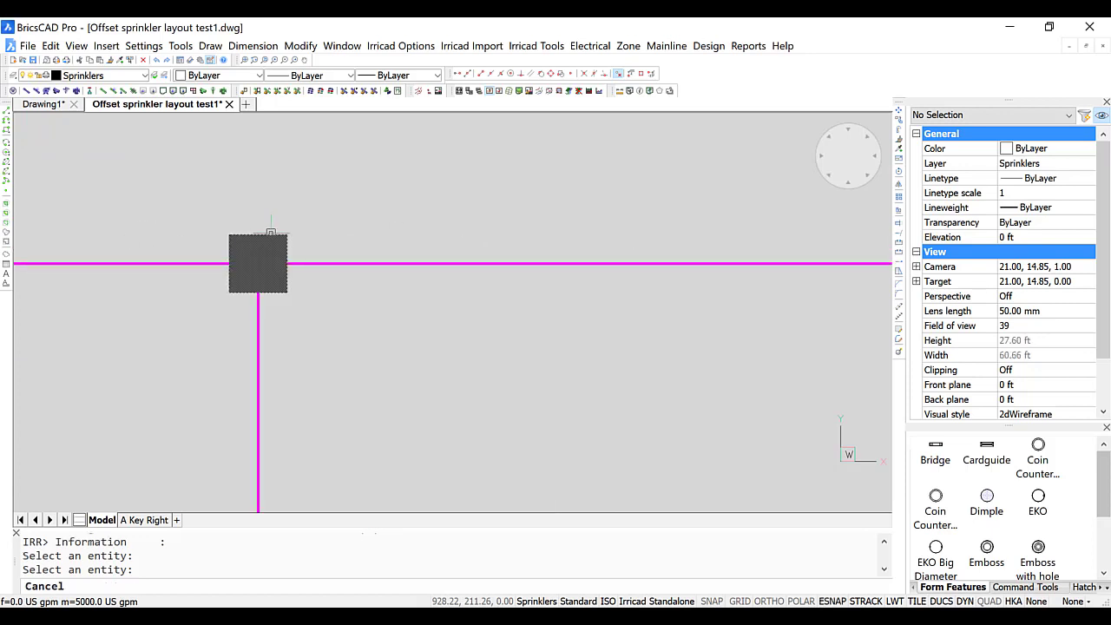
{"action": "key", "text": "Escape"}
{"action": "left_click", "coordinate": [274, 245]}
{"action": "left_click", "coordinate": [277, 241]}
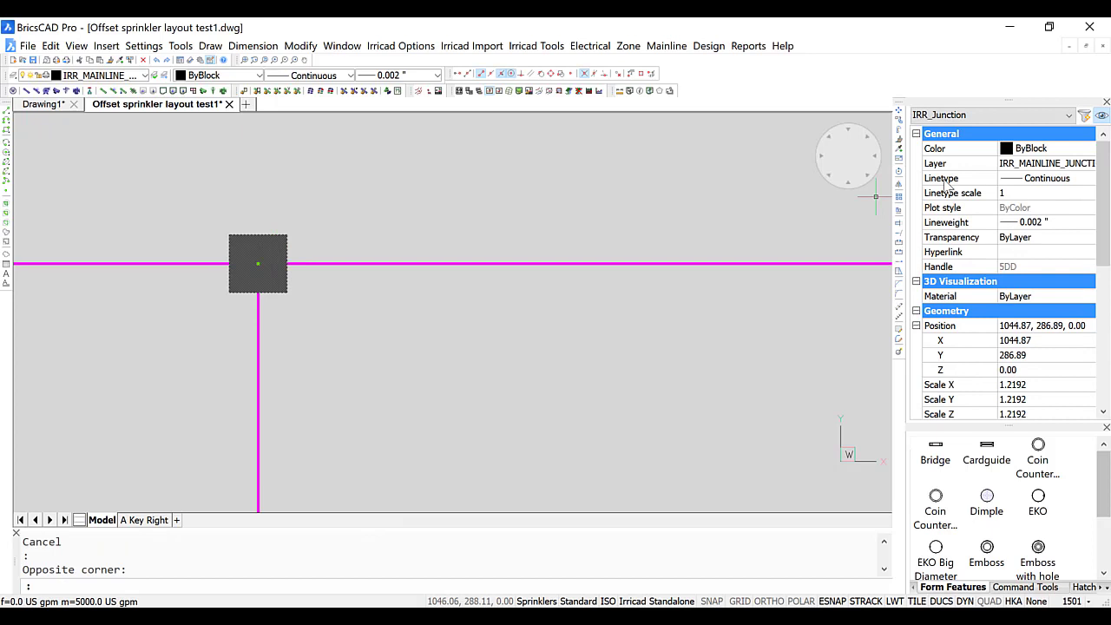
{"action": "left_click", "coordinate": [898, 109]}
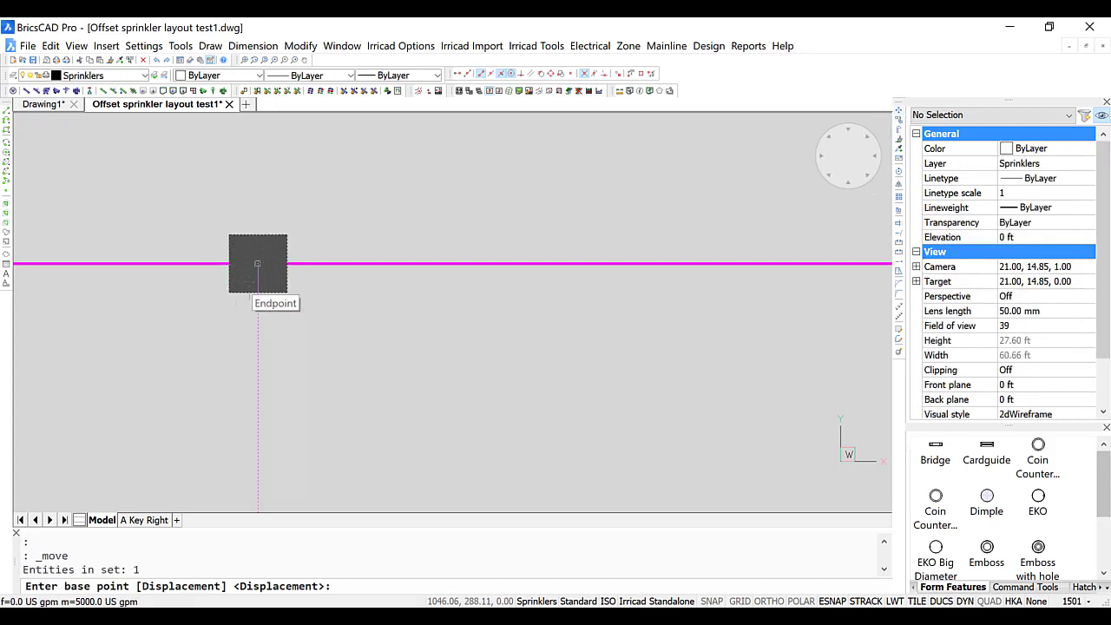
{"action": "left_click", "coordinate": [258, 263]}
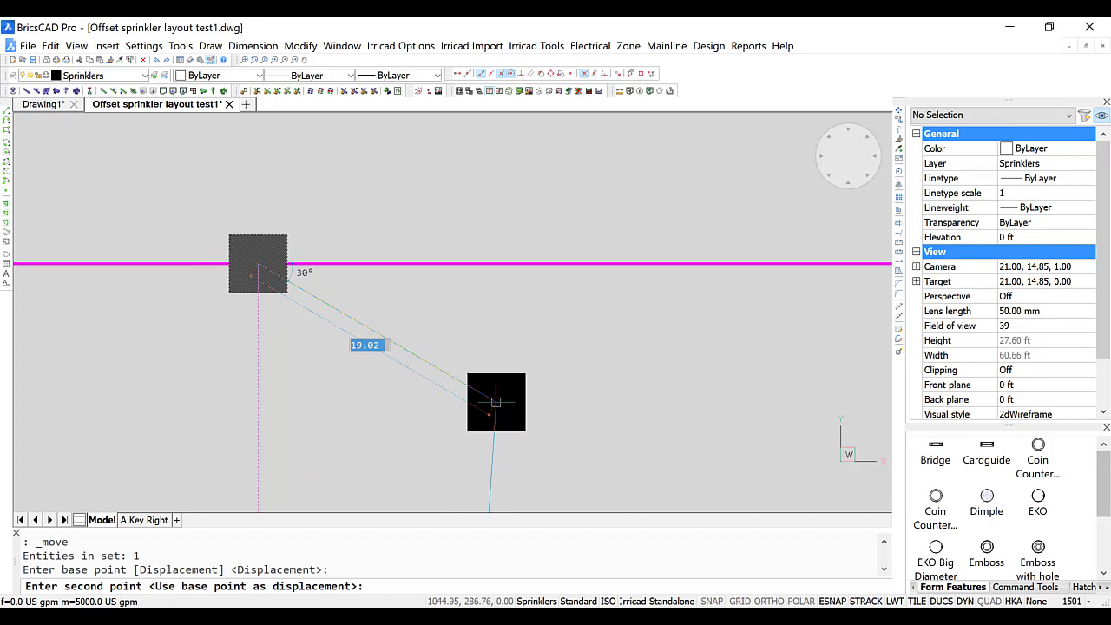
{"action": "key", "text": "Escape"}
{"action": "key", "text": "Escape"}
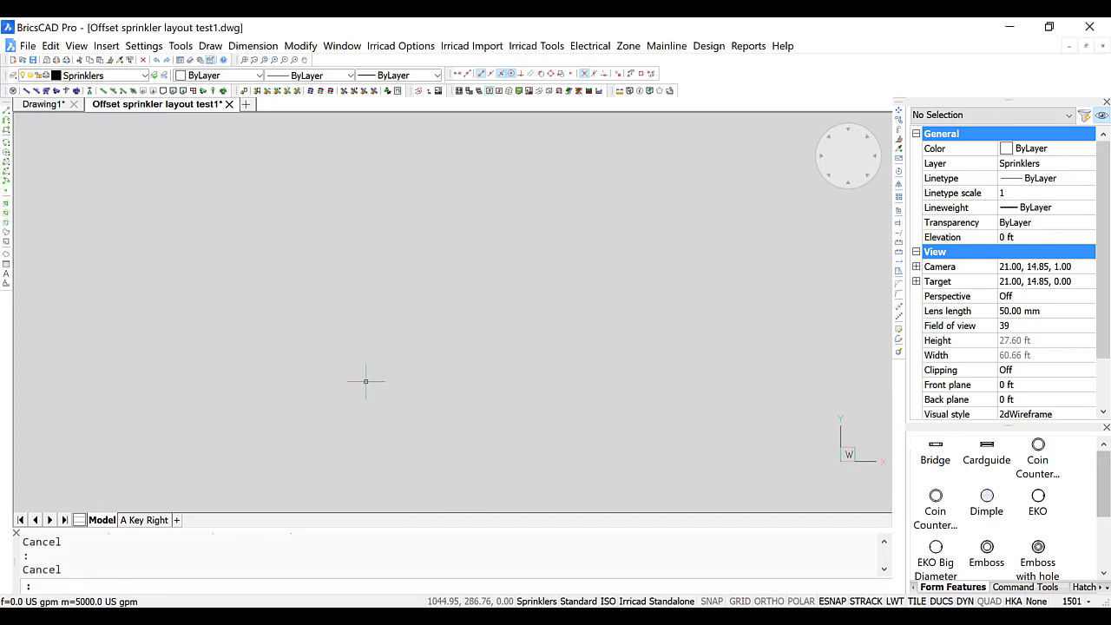
{"action": "scroll", "coordinate": [379, 375], "scroll_direction": "down", "scroll_amount": 5}
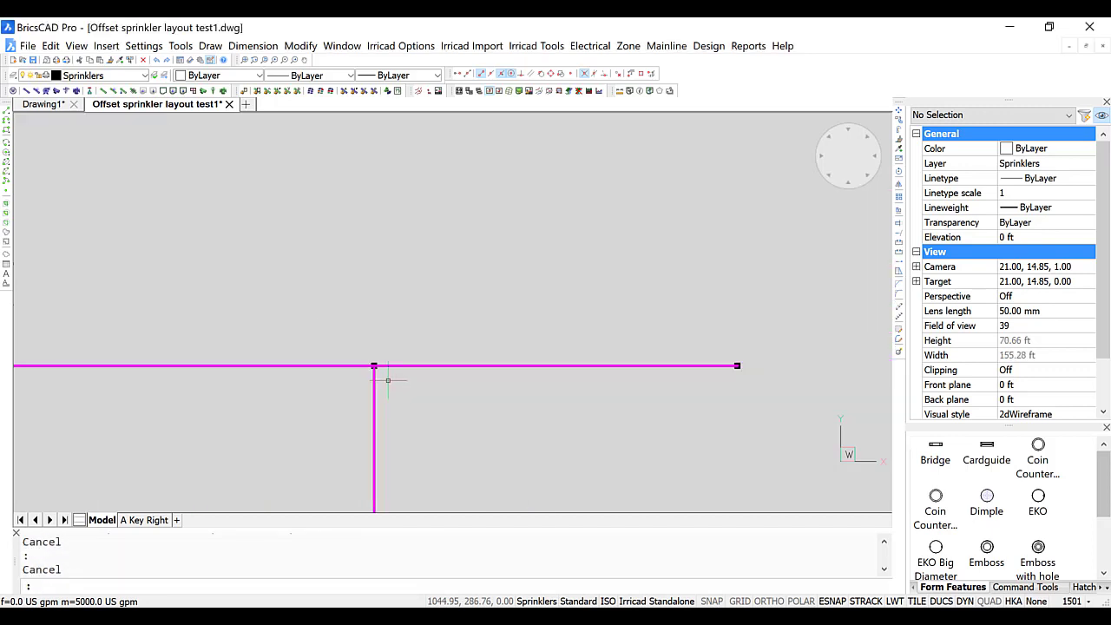
{"action": "middle_click_drag", "start_coordinate": [410, 443], "coordinate": [493, 290]}
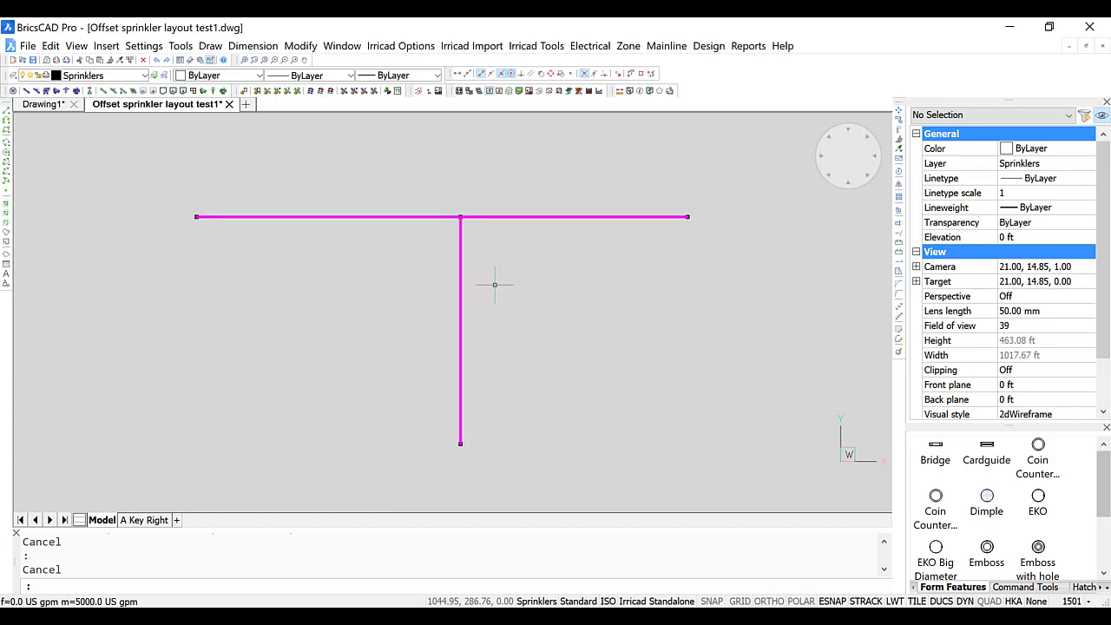
Undo the cut-pipe conversion and make only the T's vertical line a mainline pipe.
{"action": "key", "text": "ctrl+z"}
{"action": "key", "text": "ctrl+z"}
{"action": "key", "text": "ctrl+z"}
{"action": "key", "text": "ctrl+z"}
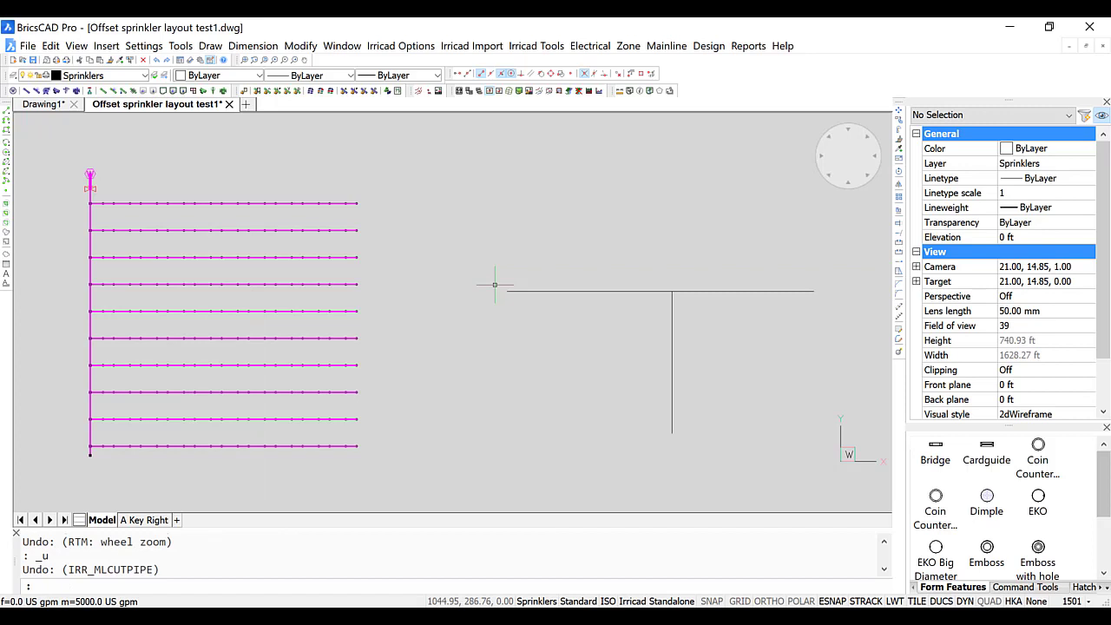
{"action": "middle_click_drag", "start_coordinate": [717, 358], "coordinate": [620, 328]}
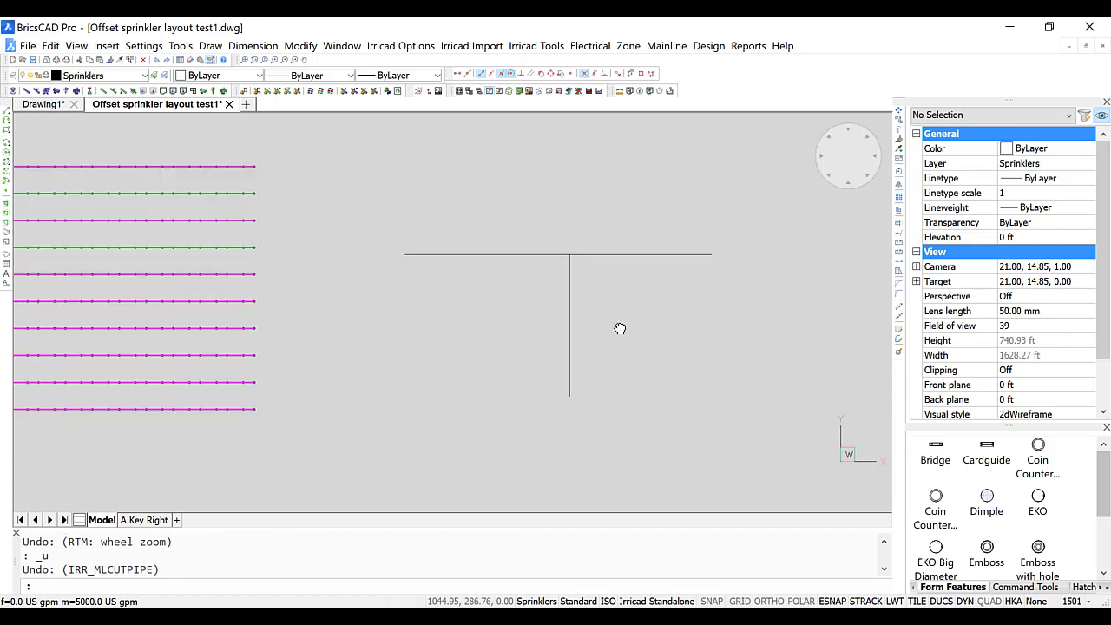
{"action": "left_click", "coordinate": [569, 291]}
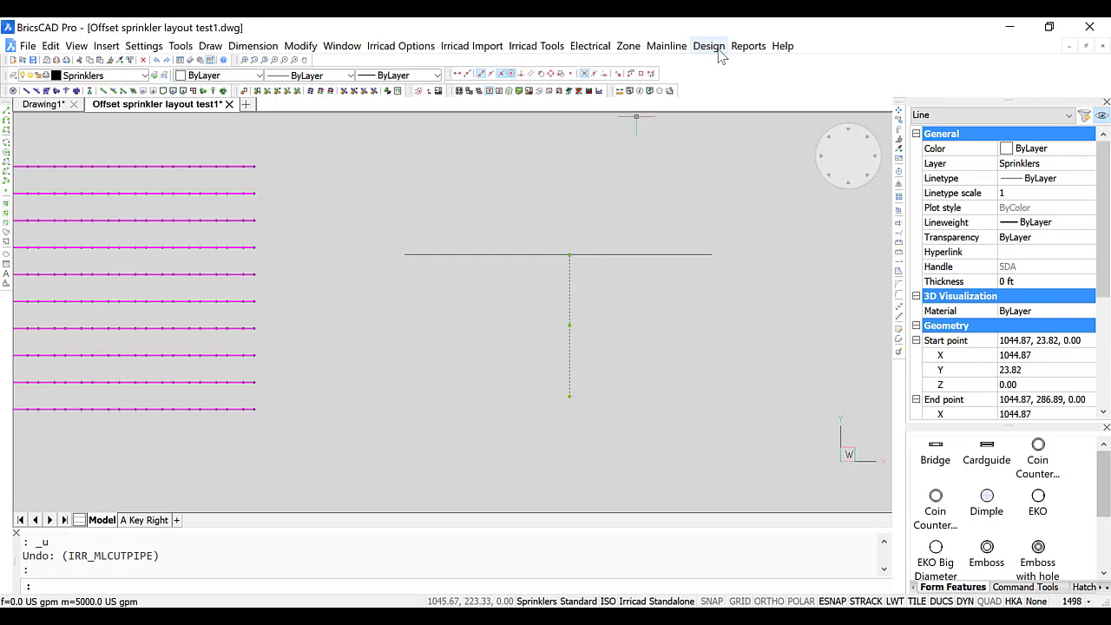
{"action": "left_click", "coordinate": [669, 48]}
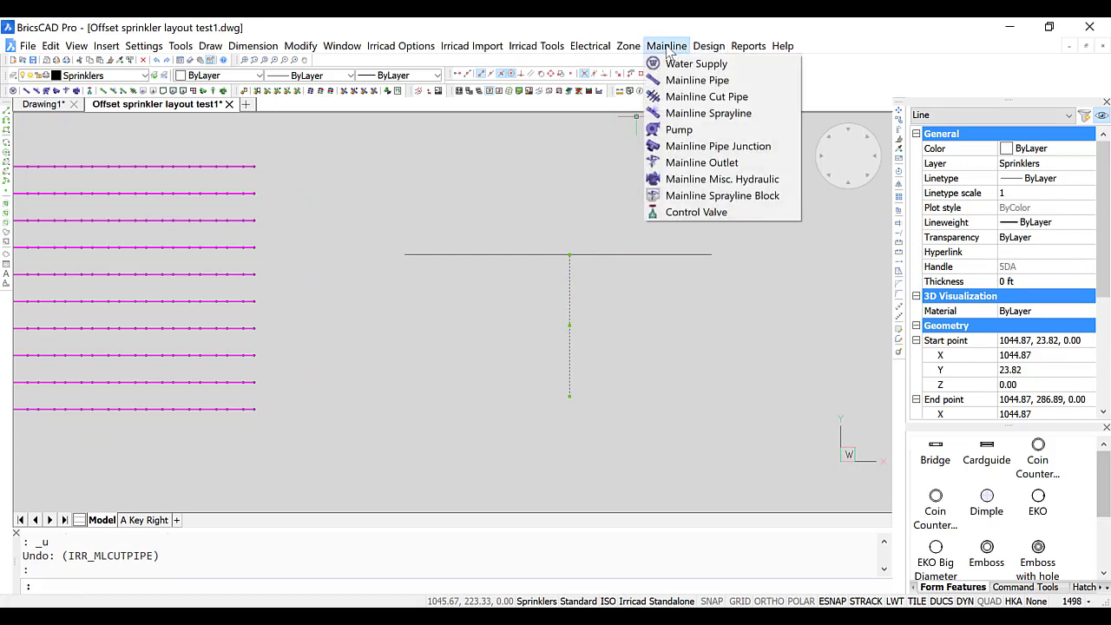
{"action": "left_click", "coordinate": [683, 80]}
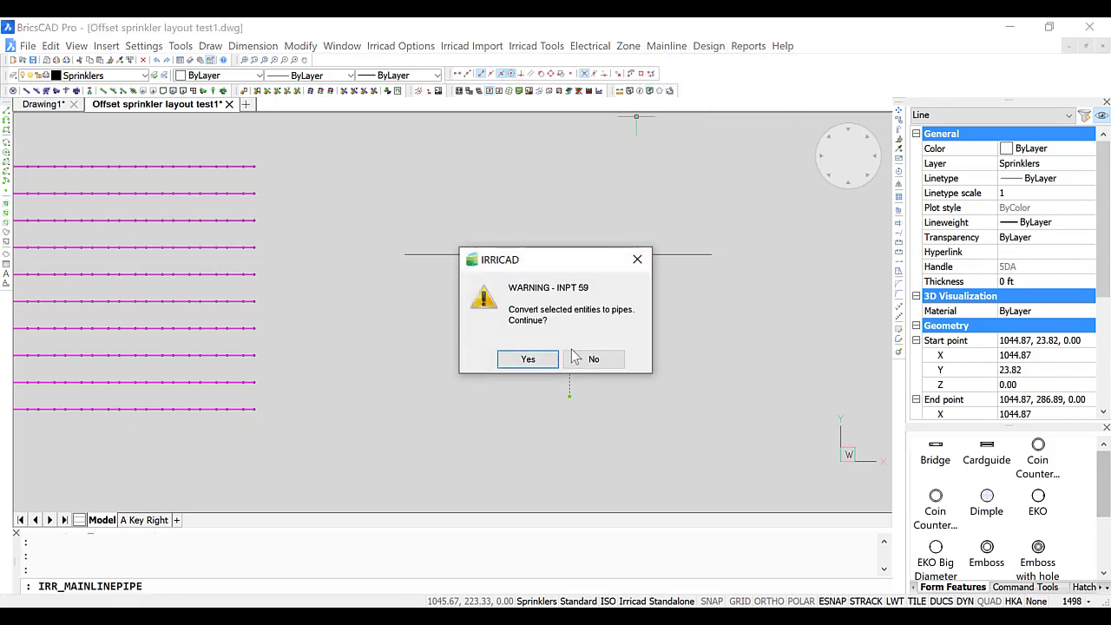
{"action": "left_click", "coordinate": [537, 359]}
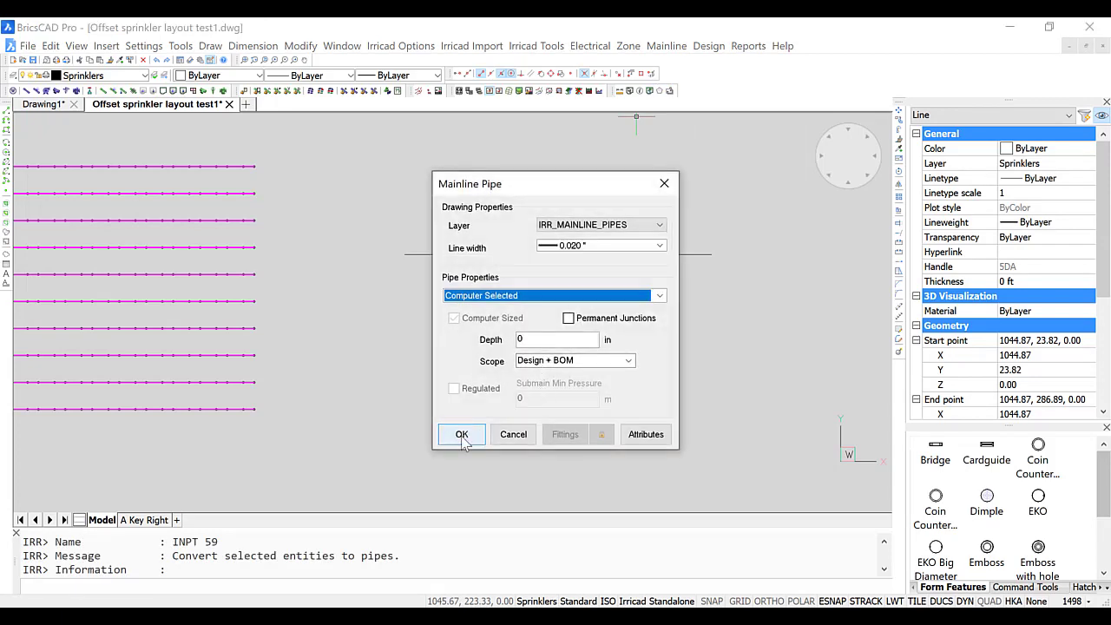
{"action": "left_click", "coordinate": [460, 435]}
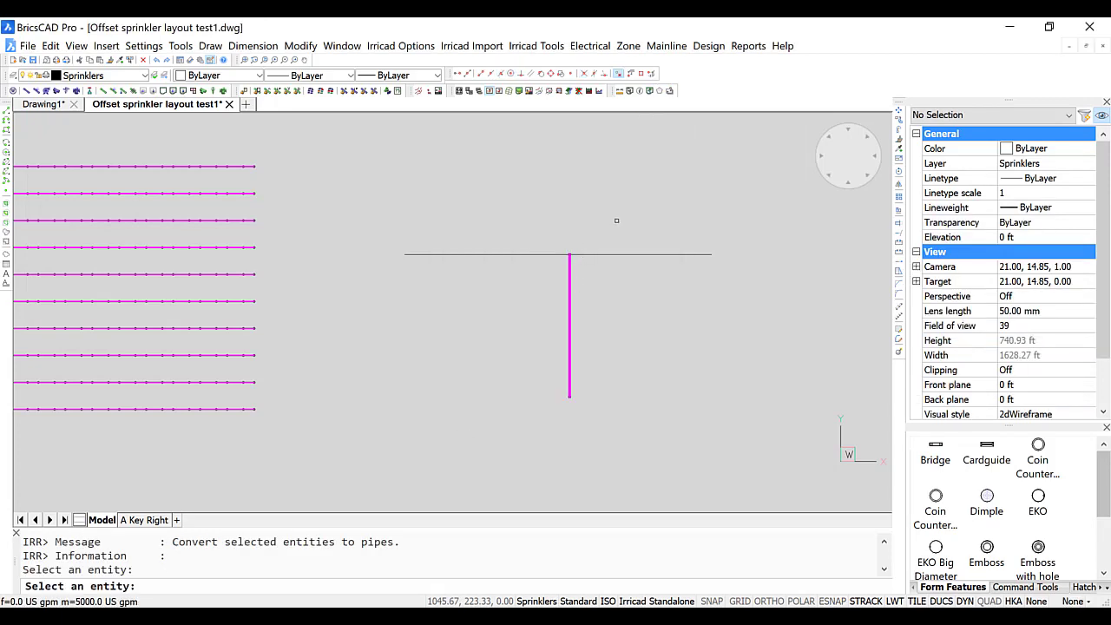
Select all three T entities and convert them into mainline cut pipes joined at the junction.
{"action": "key", "text": "Escape"}
{"action": "key", "text": "Escape"}
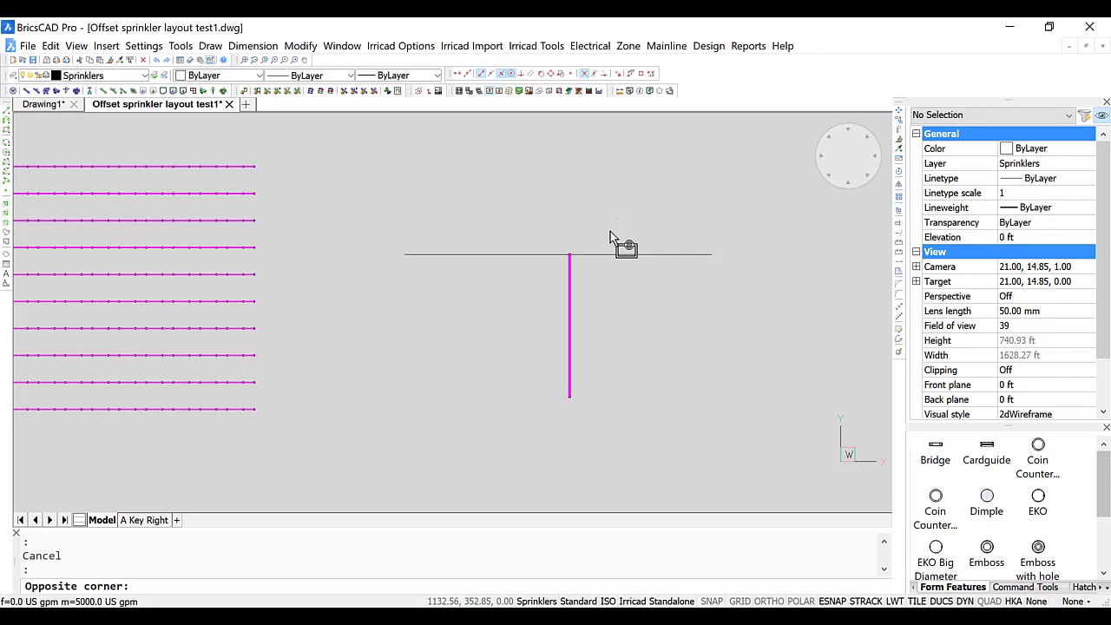
{"action": "left_click", "coordinate": [533, 285]}
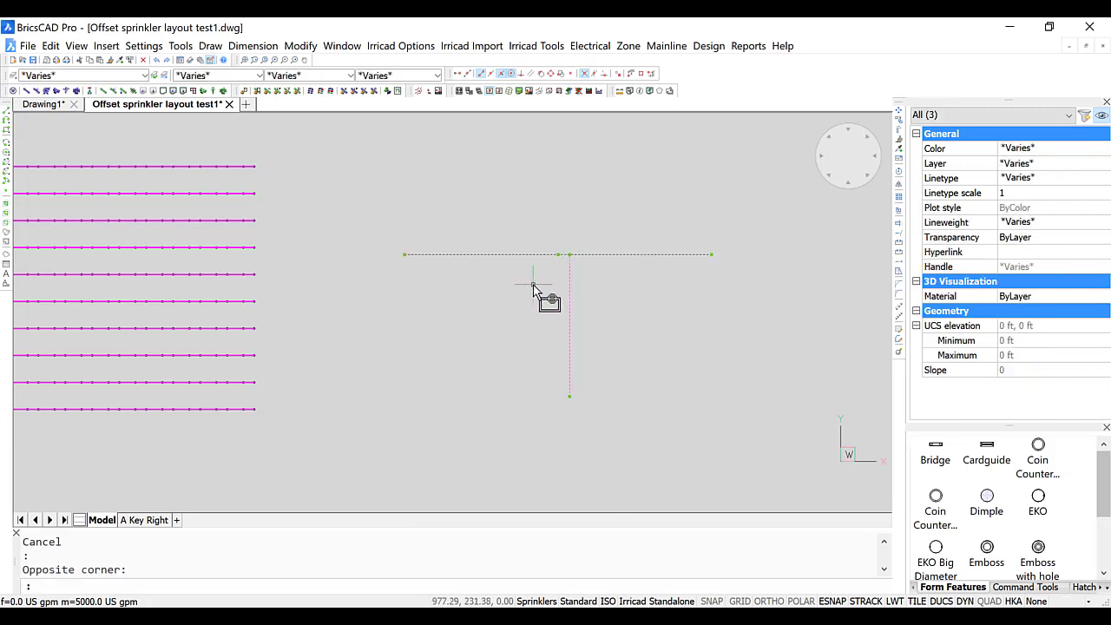
{"action": "left_click", "coordinate": [664, 45]}
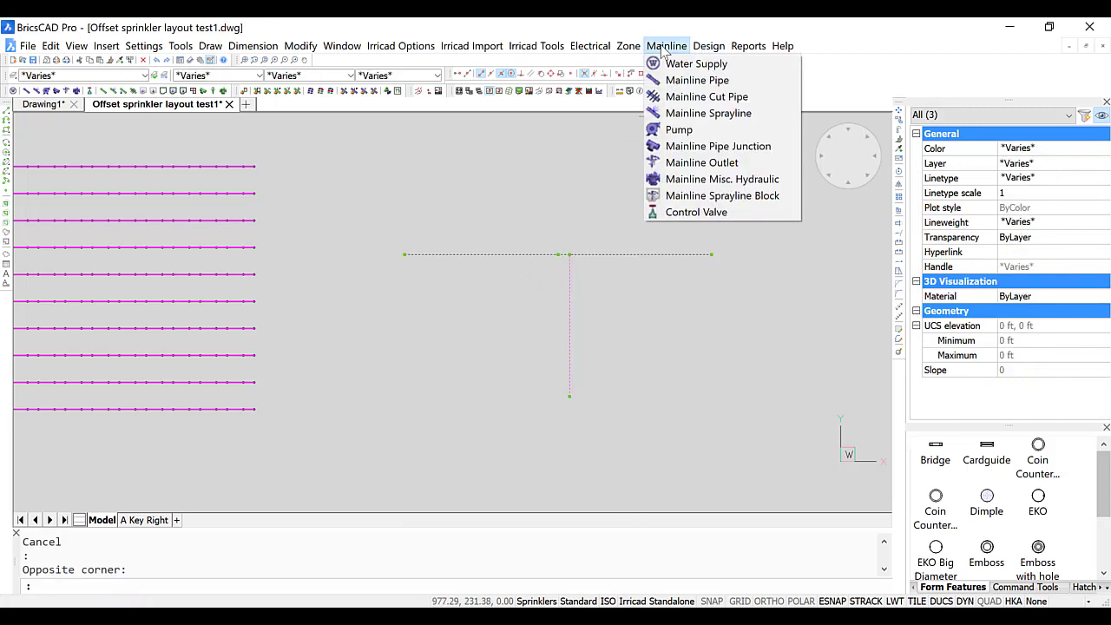
{"action": "left_click", "coordinate": [690, 98]}
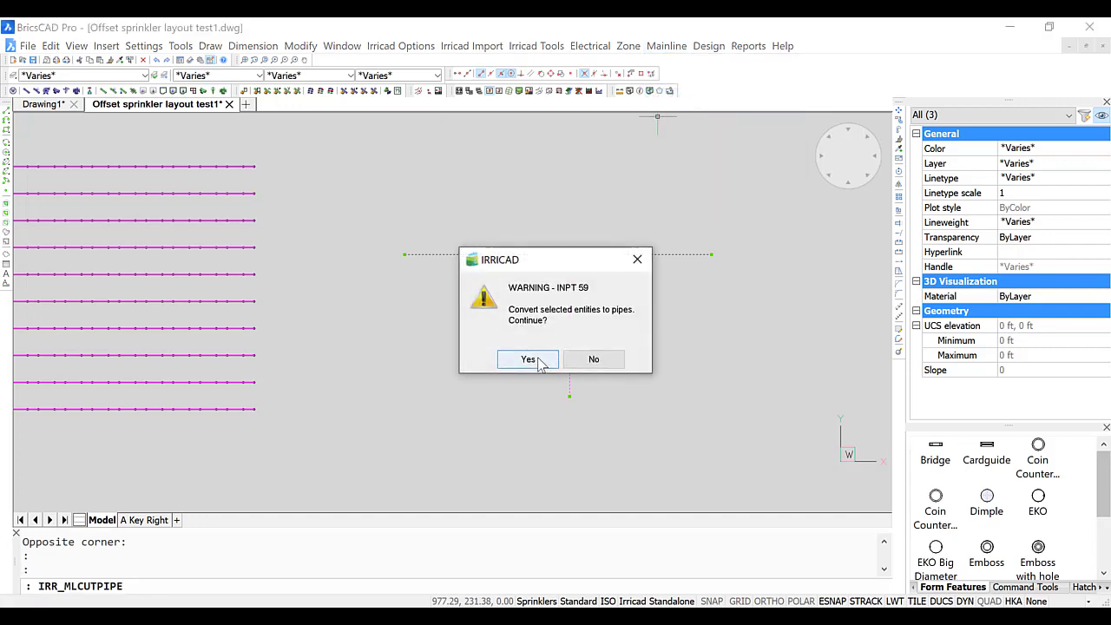
{"action": "left_click", "coordinate": [538, 361]}
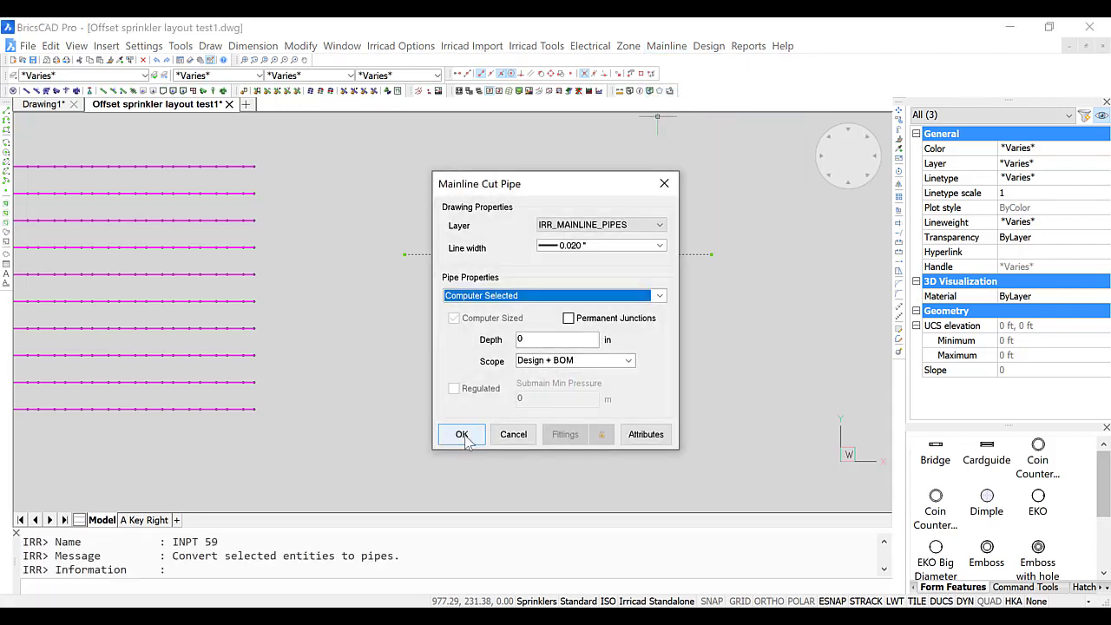
{"action": "left_click", "coordinate": [462, 434]}
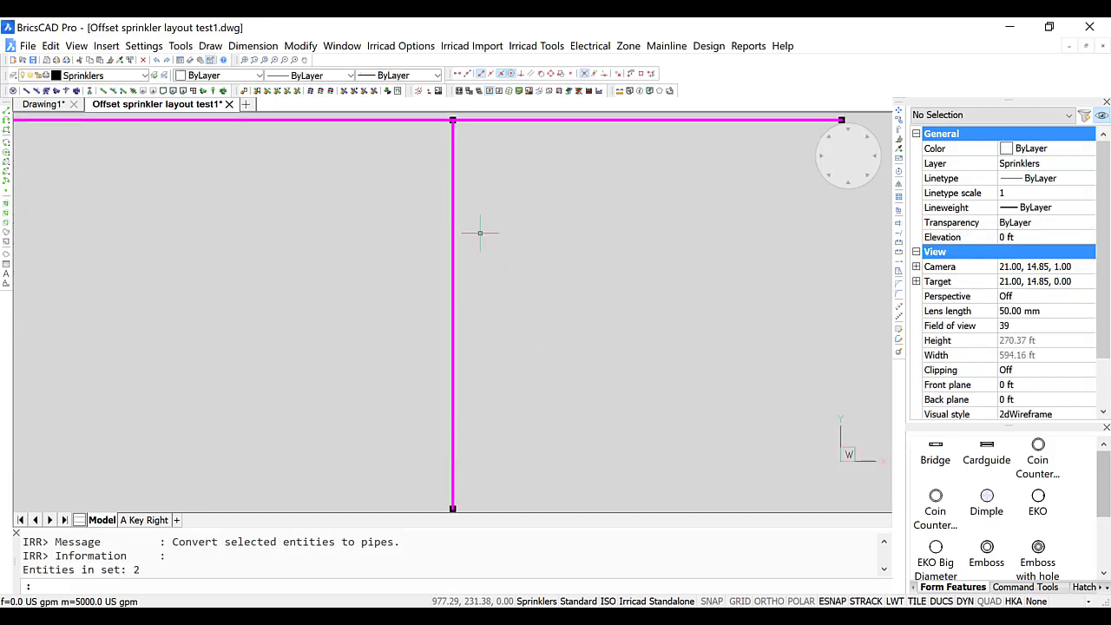
{"action": "middle_click_drag", "start_coordinate": [555, 238], "coordinate": [595, 275]}
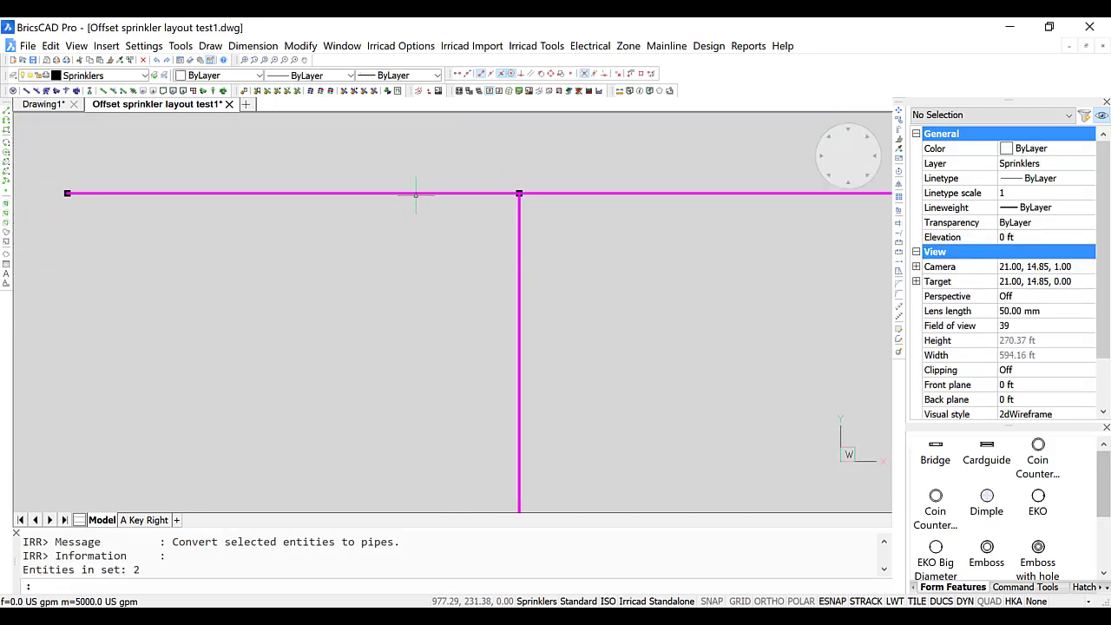
{"action": "mouse_move", "coordinate": [416, 192]}
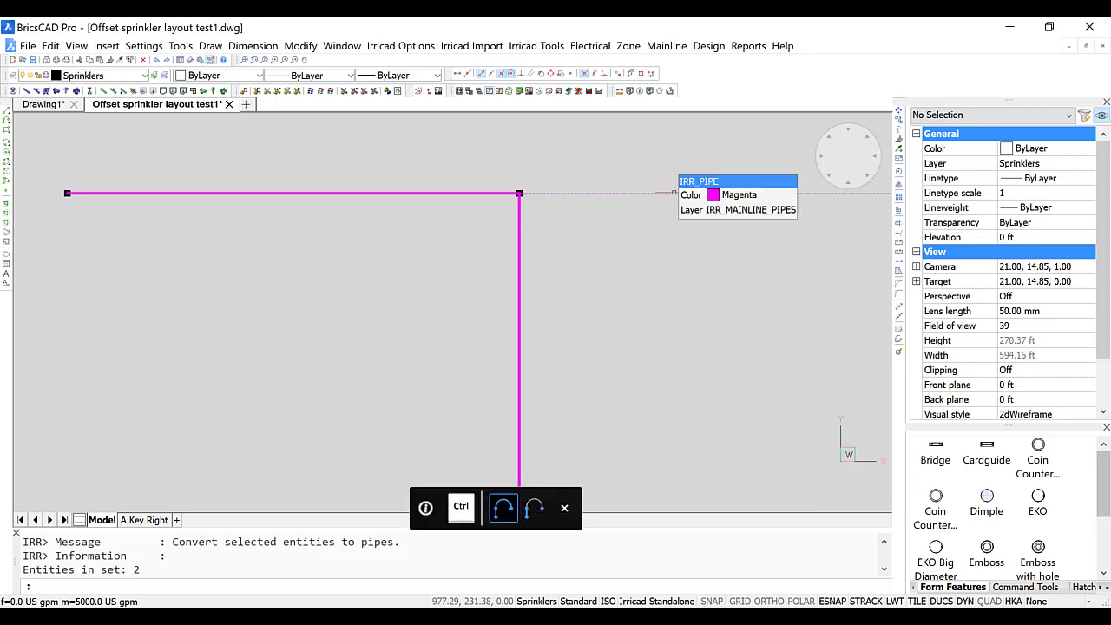
{"action": "scroll", "coordinate": [495, 154], "scroll_direction": "down", "scroll_amount": 2}
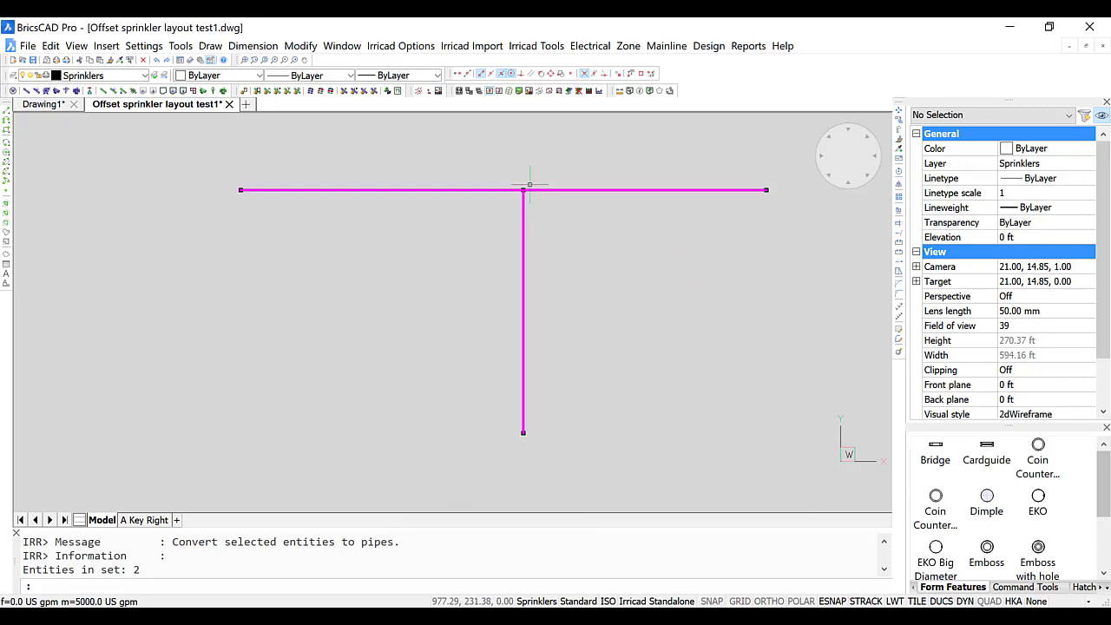
{"action": "scroll", "coordinate": [529, 187], "scroll_direction": "up", "scroll_amount": 6}
{"action": "scroll", "coordinate": [547, 198], "scroll_direction": "up", "scroll_amount": 2}
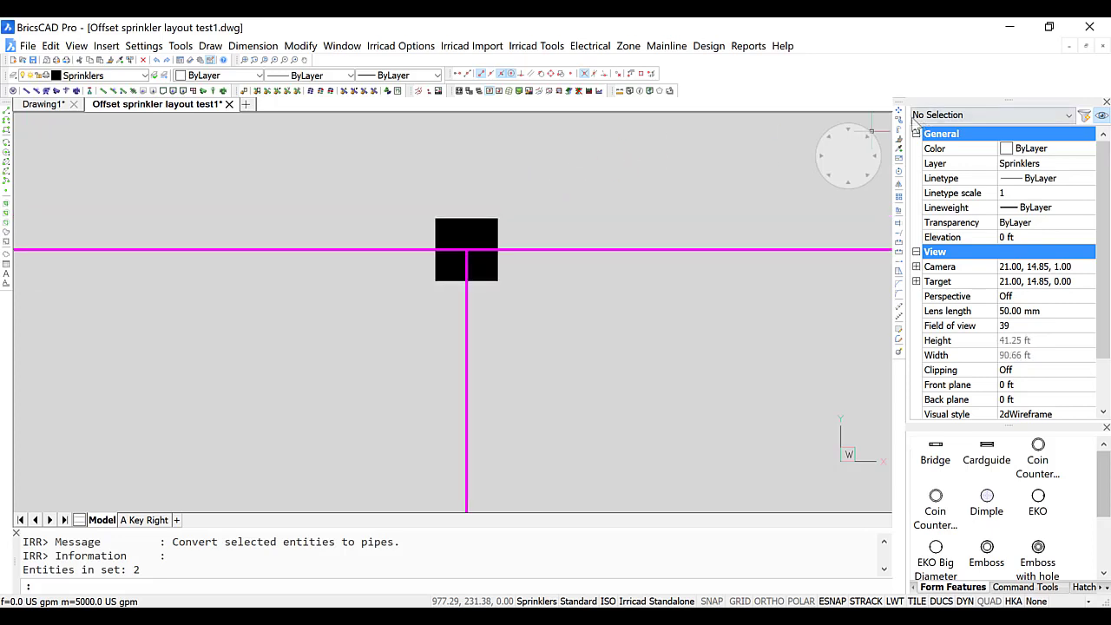
{"action": "left_click", "coordinate": [493, 222]}
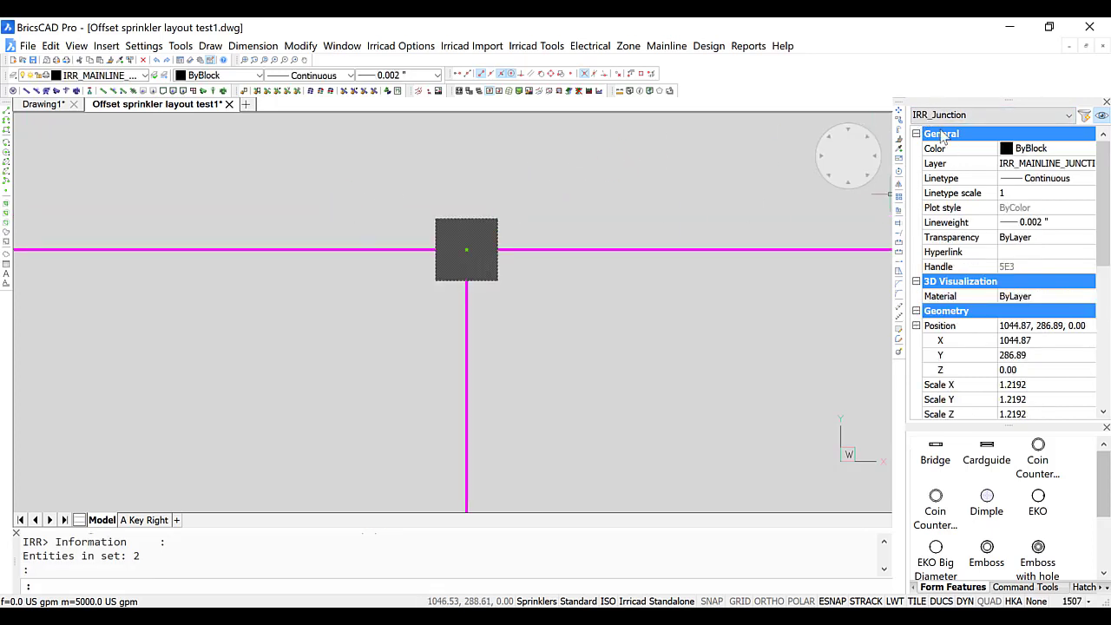
{"action": "left_click", "coordinate": [900, 114]}
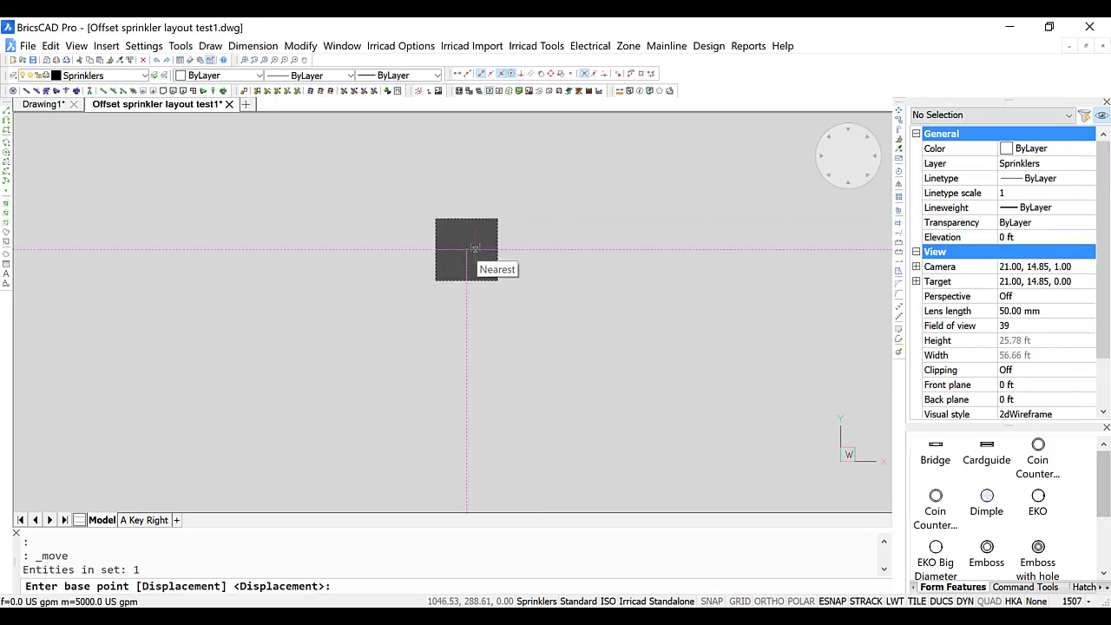
{"action": "left_click", "coordinate": [466, 250]}
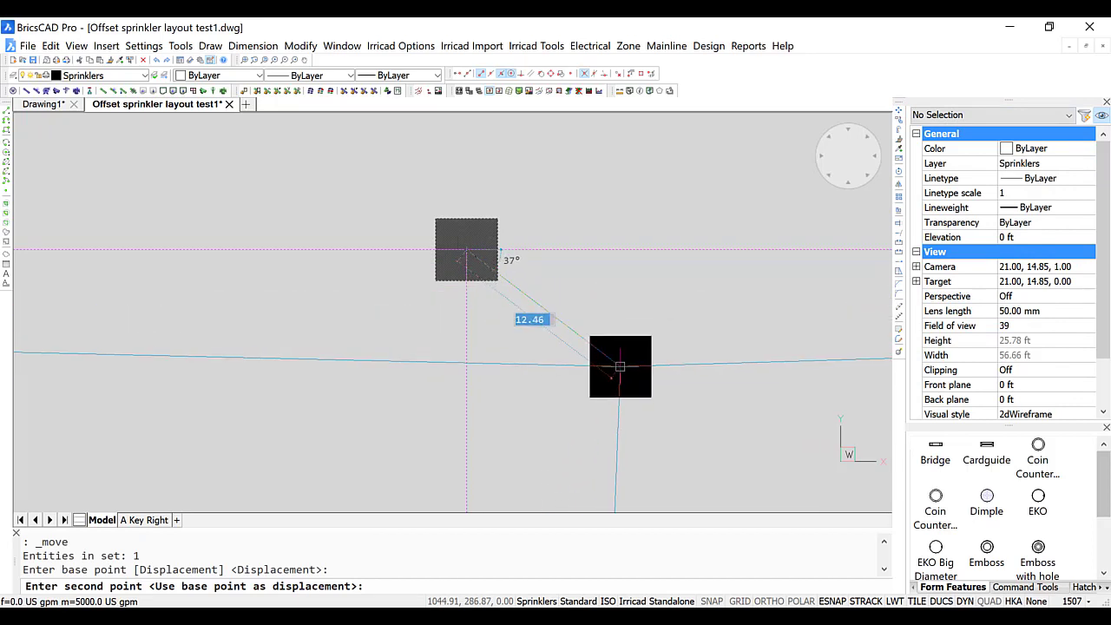
{"action": "key", "text": "Escape"}
{"action": "scroll", "coordinate": [557, 334], "scroll_direction": "down", "scroll_amount": 5}
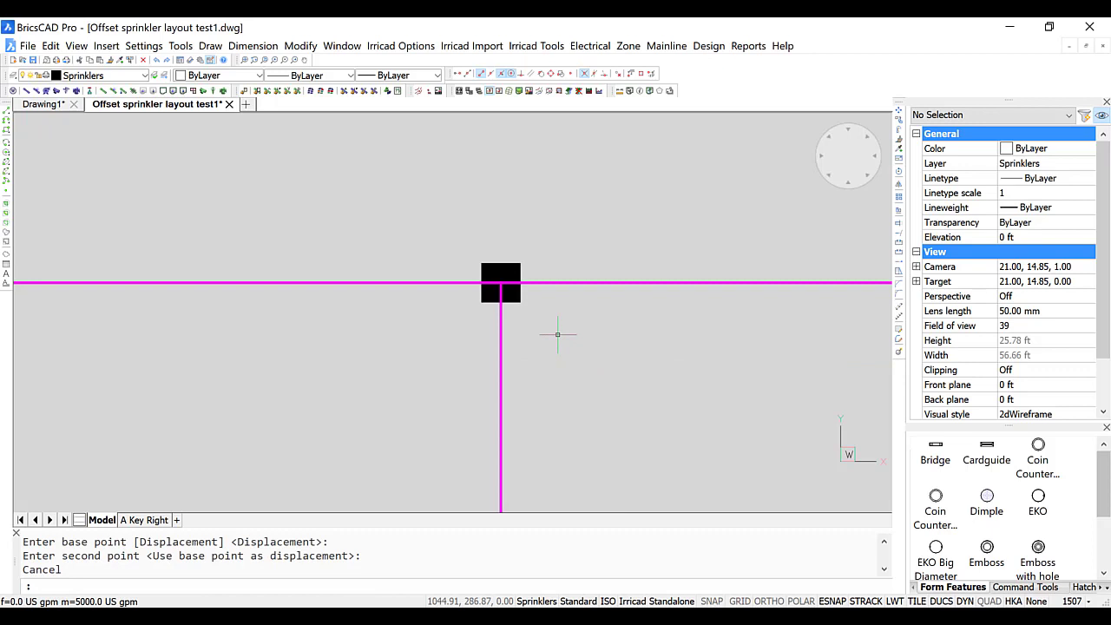
{"action": "scroll", "coordinate": [335, 360], "scroll_direction": "up", "scroll_amount": 4}
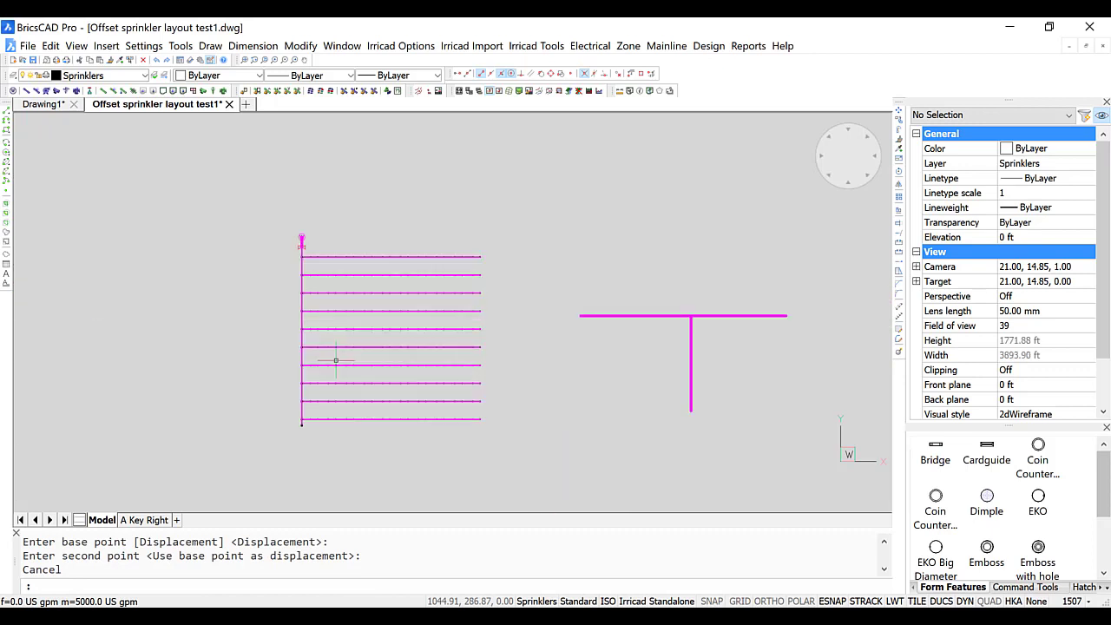